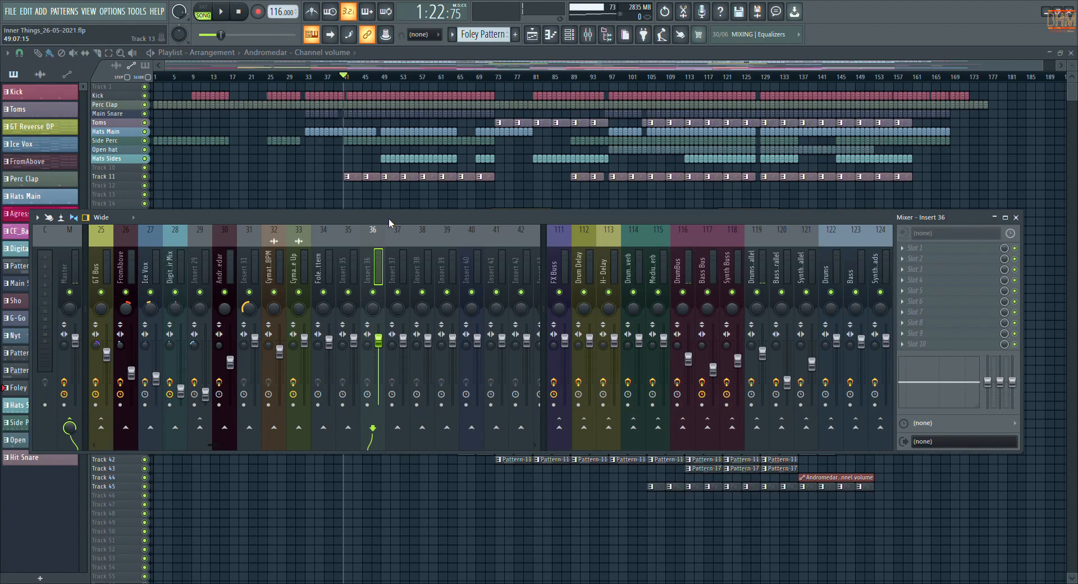
# Play the song with the Bass Bus and Synth Buss muted, bringing back the bass and the synths one after another
pyautogui.scroll(8, 257, 269)
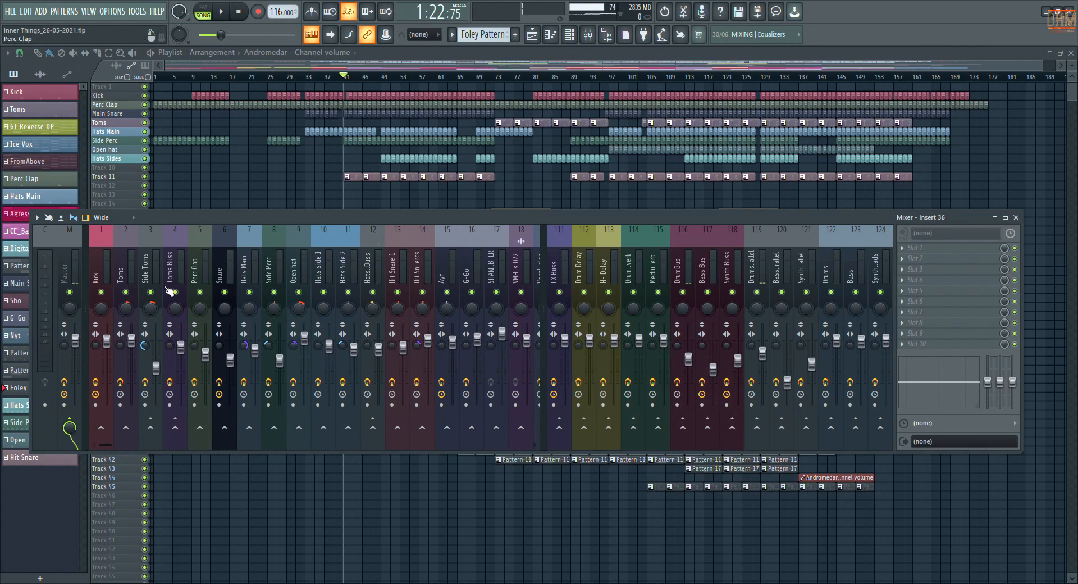
pyautogui.click(708, 292)
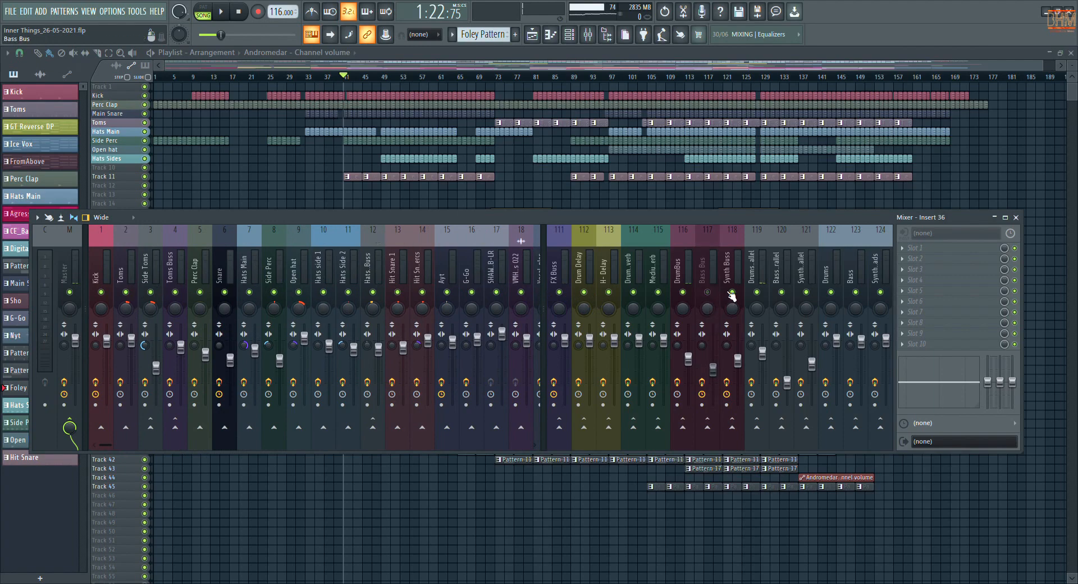
pyautogui.click(733, 292)
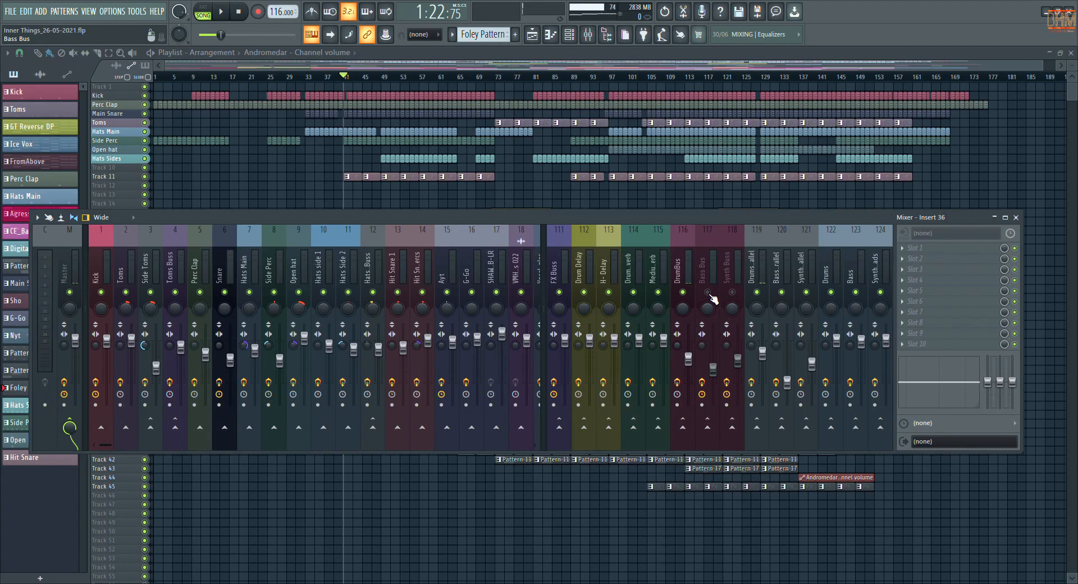
pyautogui.press('space')
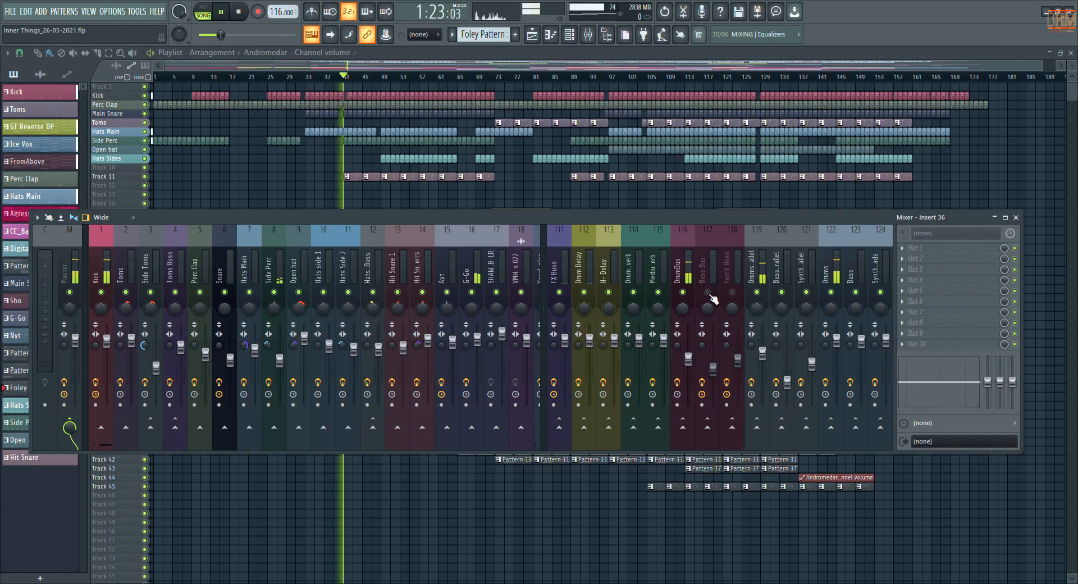
pyautogui.click(707, 293)
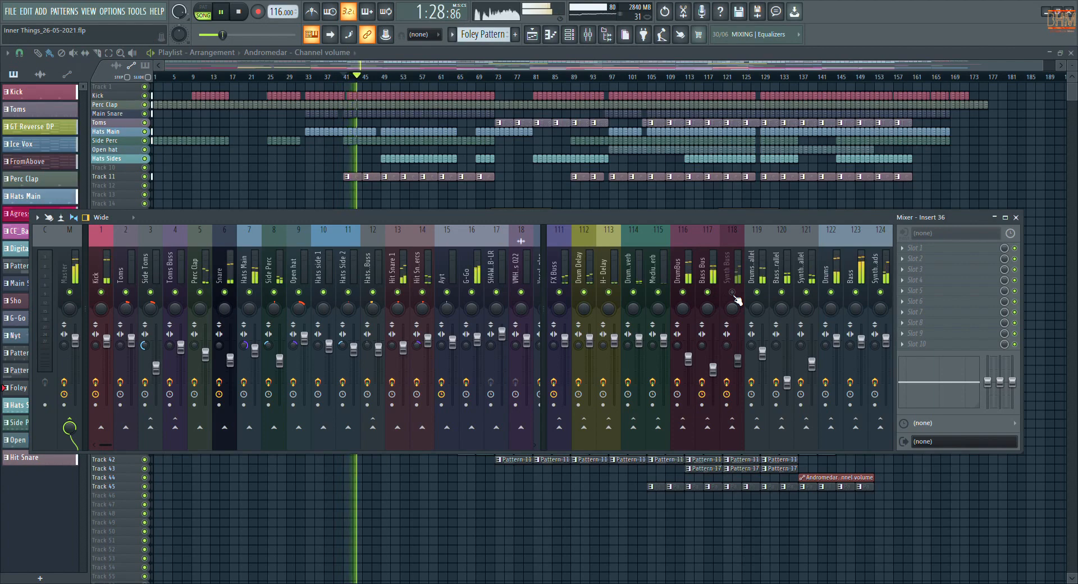
pyautogui.click(733, 293)
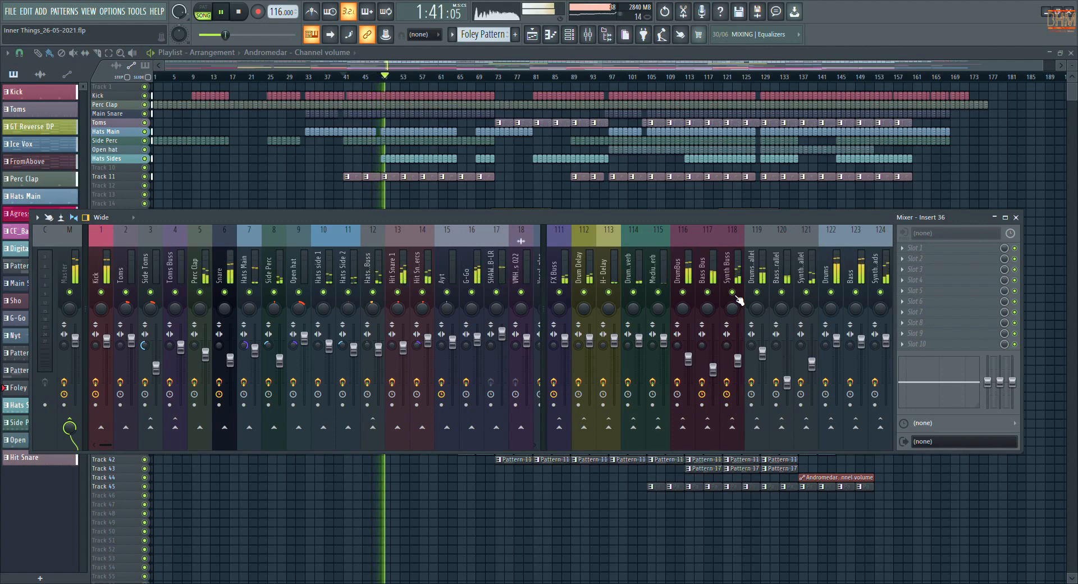
# Raise the Synths Parallel fader slightly while the song plays and stop playback
pyautogui.click(787, 383)
pyautogui.click(812, 365)
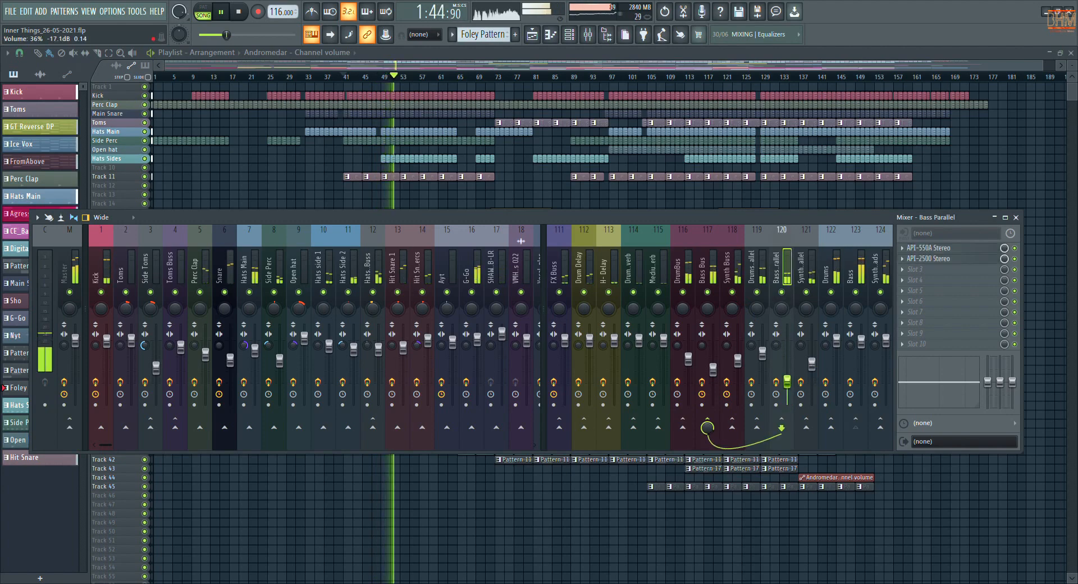
pyautogui.moveTo(812, 364); pyautogui.dragTo(812, 360)
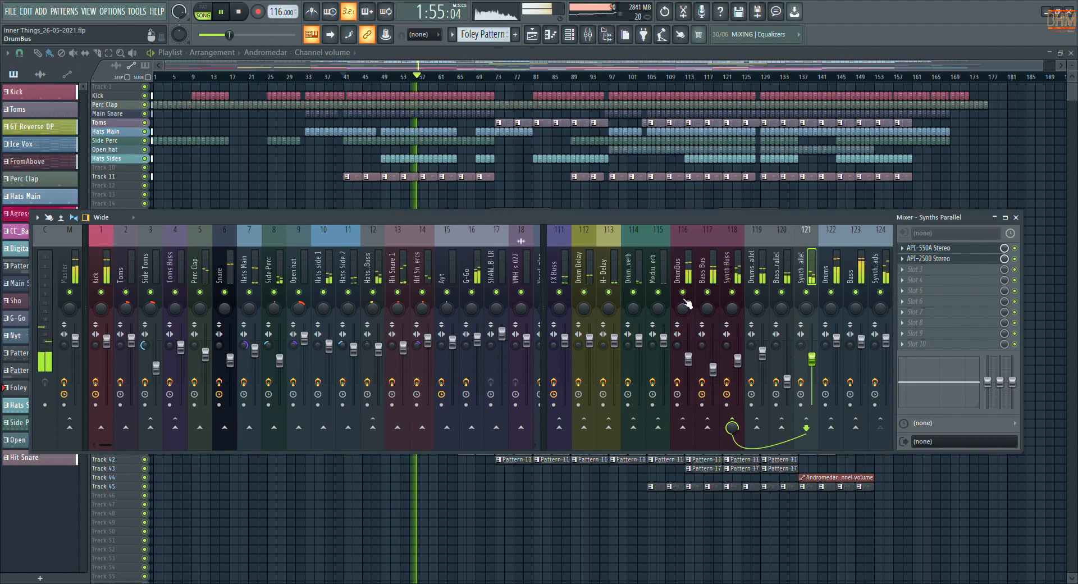
pyautogui.press('space')
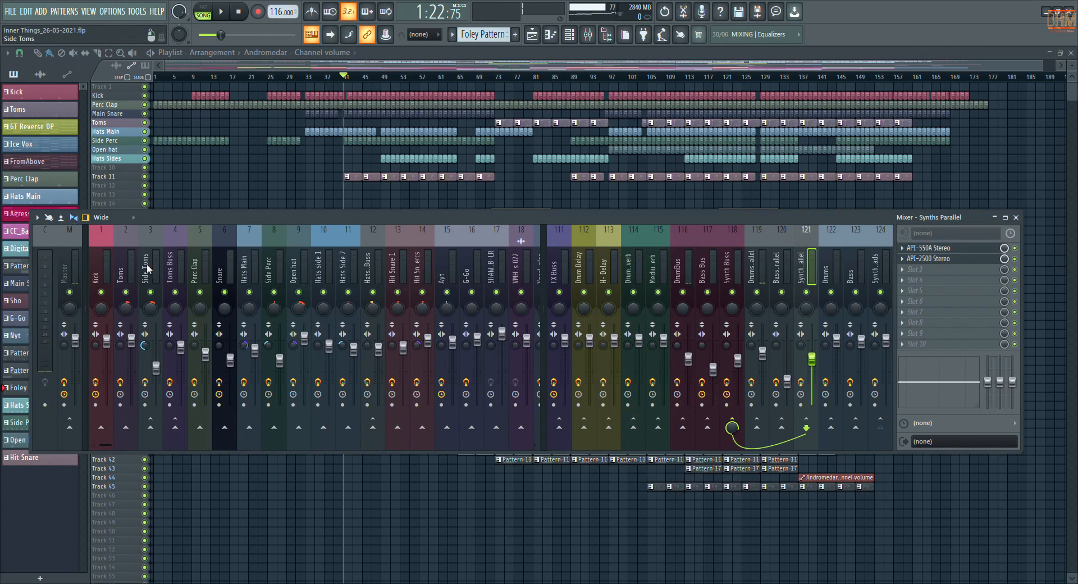
# Inspect how the Kick, Toms Buss and Perc Clap mixer tracks route into the Drums track
pyautogui.click(105, 268)
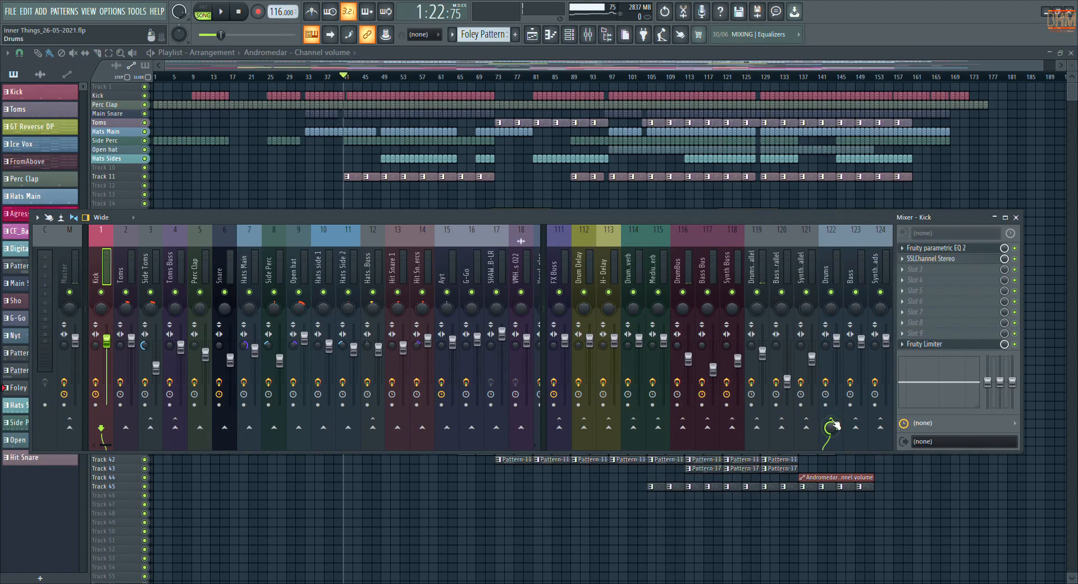
pyautogui.click(824, 255)
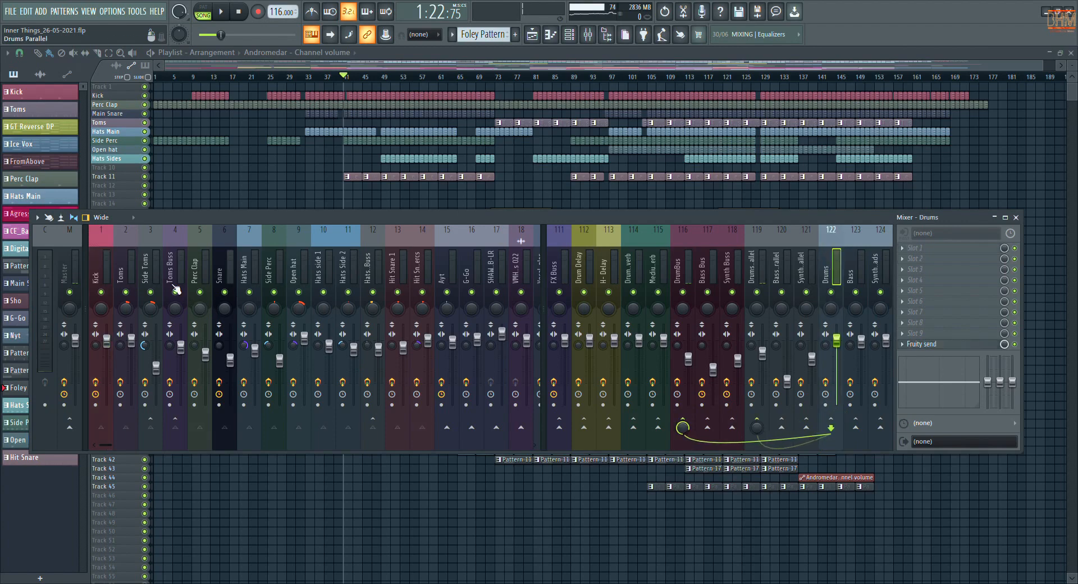
pyautogui.click(104, 283)
pyautogui.click(176, 276)
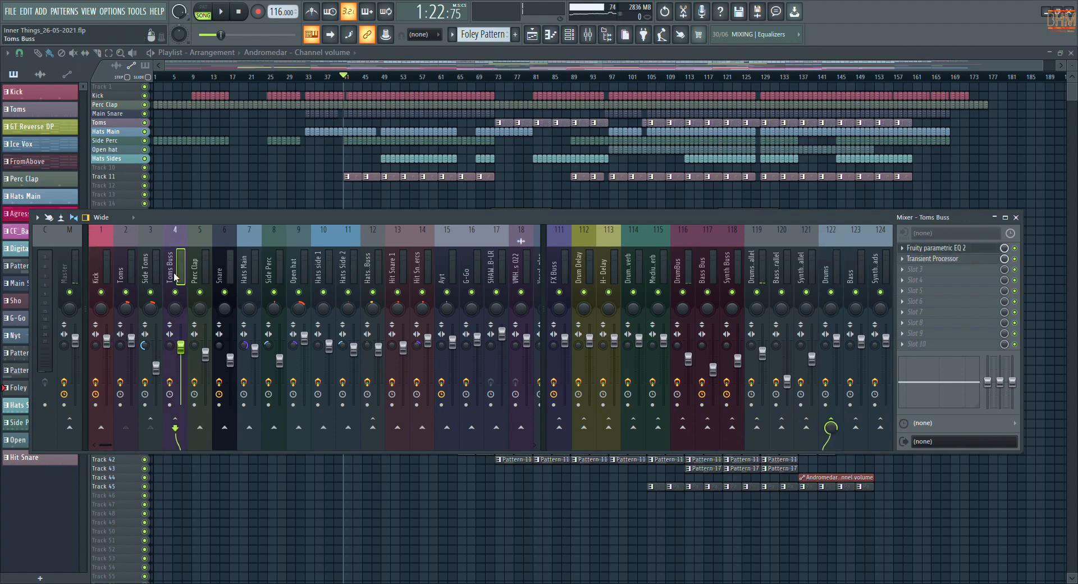
pyautogui.click(200, 274)
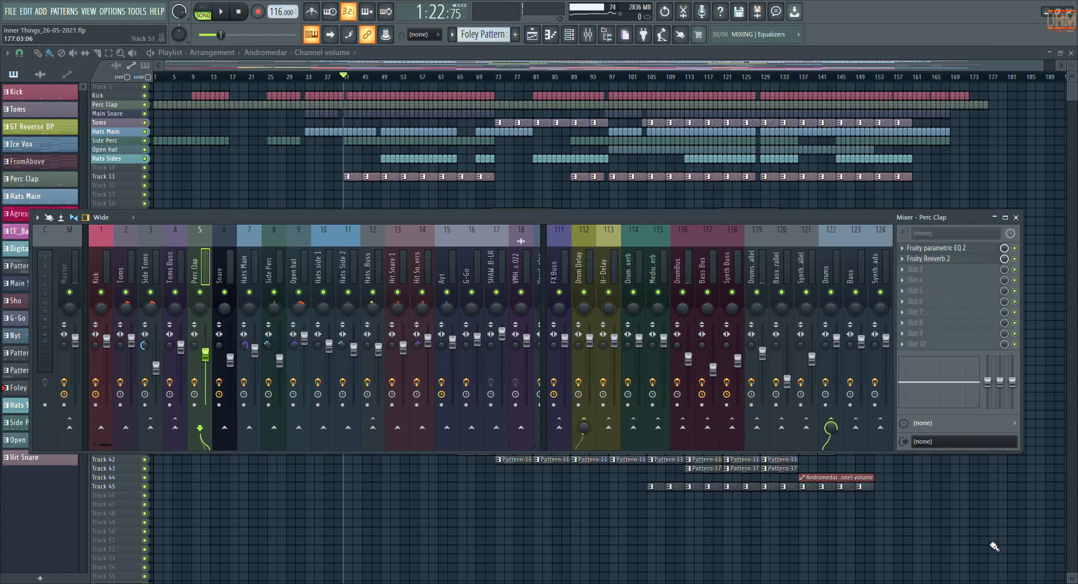
# Inspect the routing of the Drums track to the DrumBus and Drums Parallel, and of mixer tracks 123 and 124
pyautogui.click(835, 264)
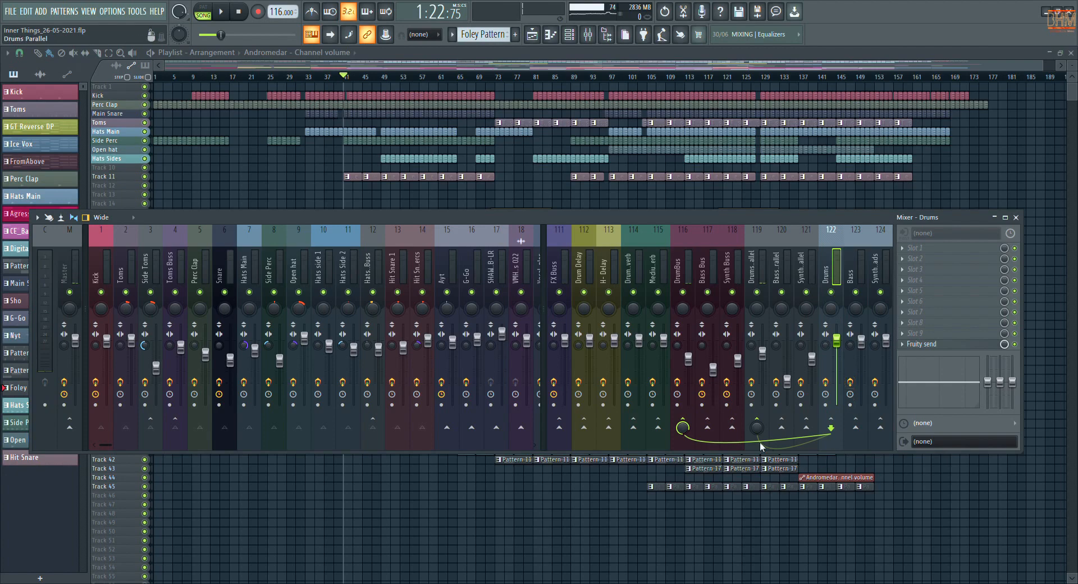
pyautogui.click(760, 279)
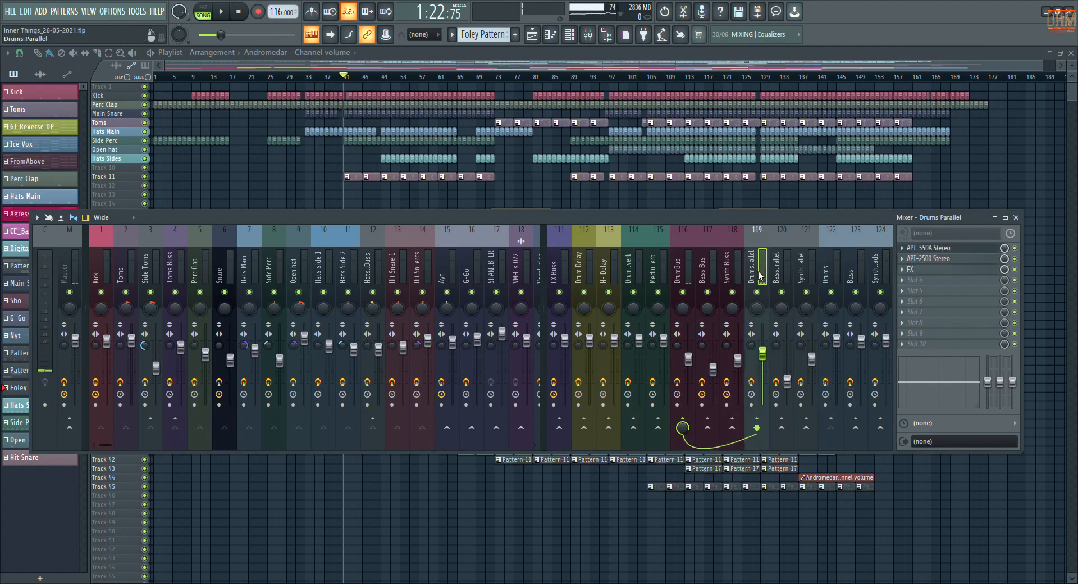
pyautogui.click(827, 275)
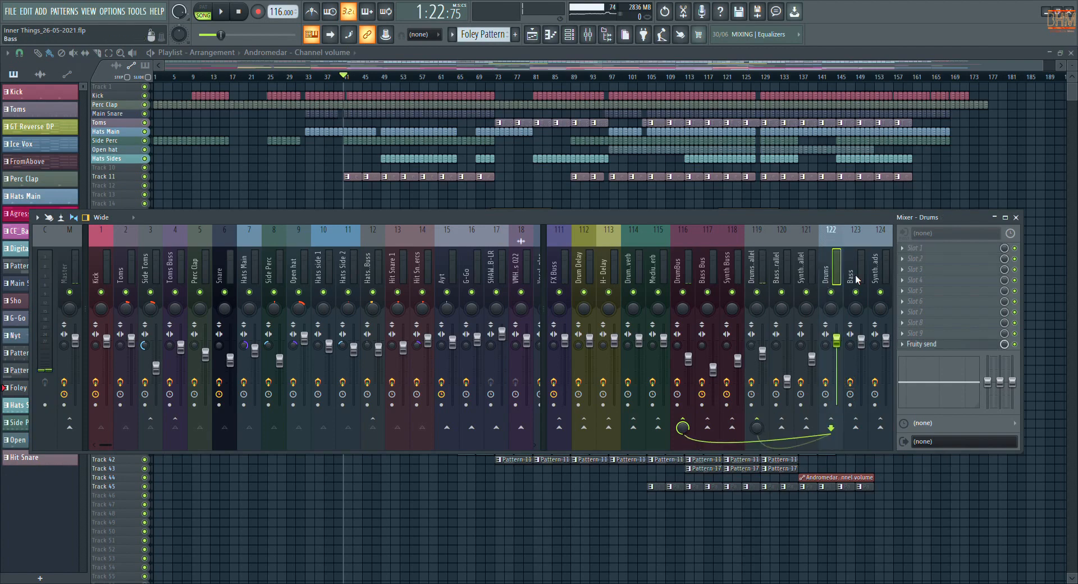
pyautogui.click(853, 277)
pyautogui.click(879, 278)
# Review the routing and effects of the three parallel tracks and of the DrumBus, Bass Bus and Synth Buss
pyautogui.click(758, 281)
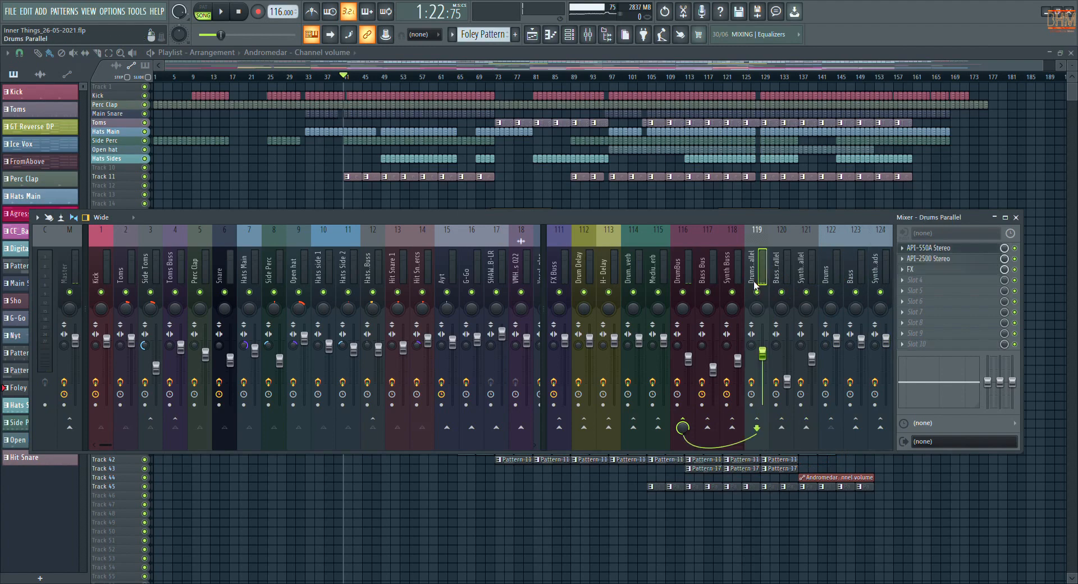
pyautogui.click(780, 278)
pyautogui.click(804, 269)
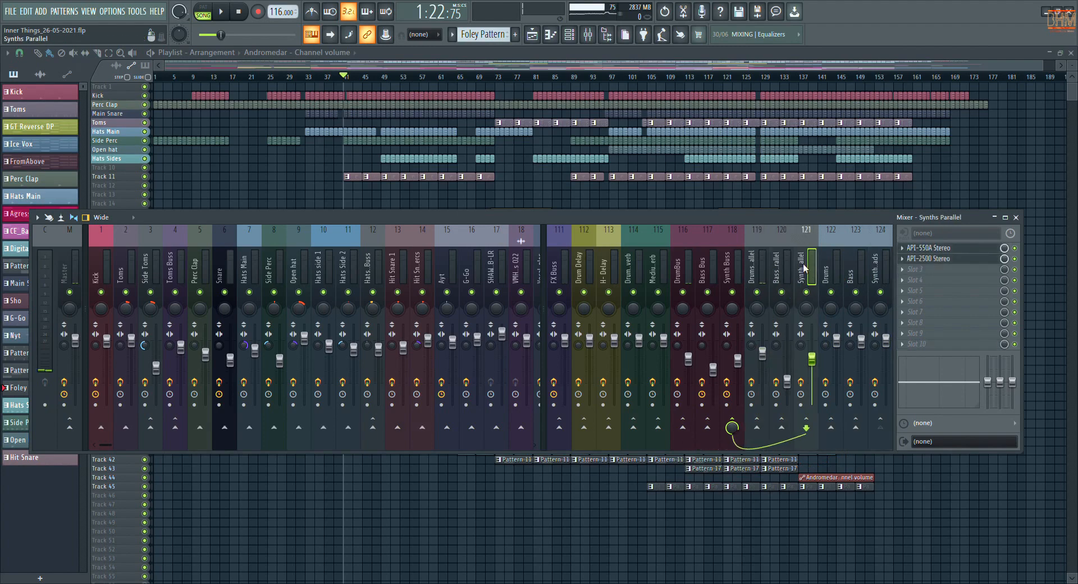
pyautogui.click(680, 275)
pyautogui.click(705, 276)
pyautogui.click(729, 273)
# Compare the effect slots and routing of the Drums track with those of the Drums Parallel track
pyautogui.click(833, 275)
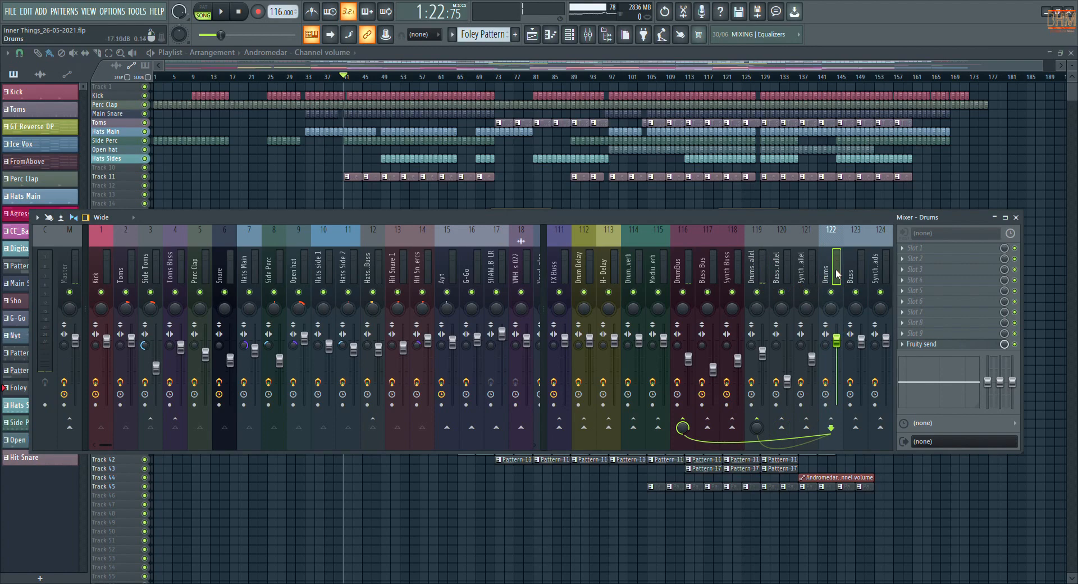
pyautogui.click(755, 267)
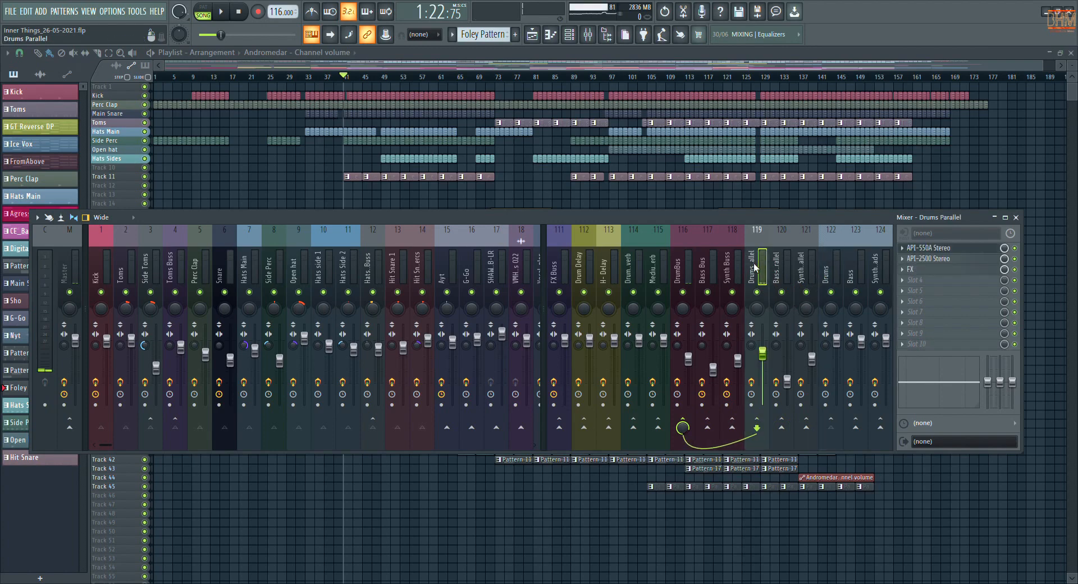
pyautogui.click(824, 281)
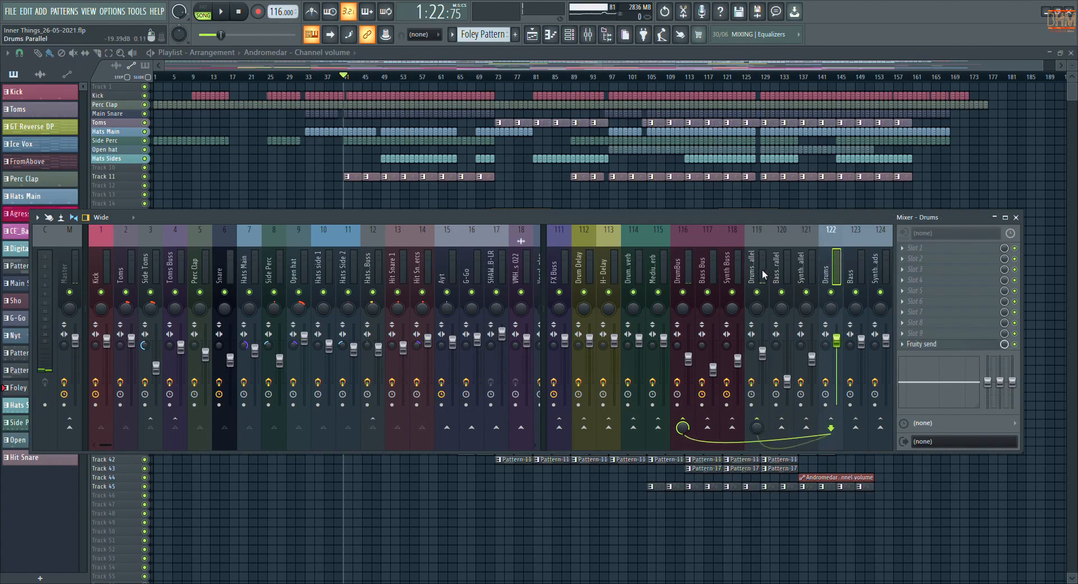
pyautogui.click(762, 269)
pyautogui.click(835, 276)
pyautogui.keyDown('ctrl'); pyautogui.click(763, 265); pyautogui.keyUp('ctrl')
pyautogui.click(814, 276)
pyautogui.click(835, 273)
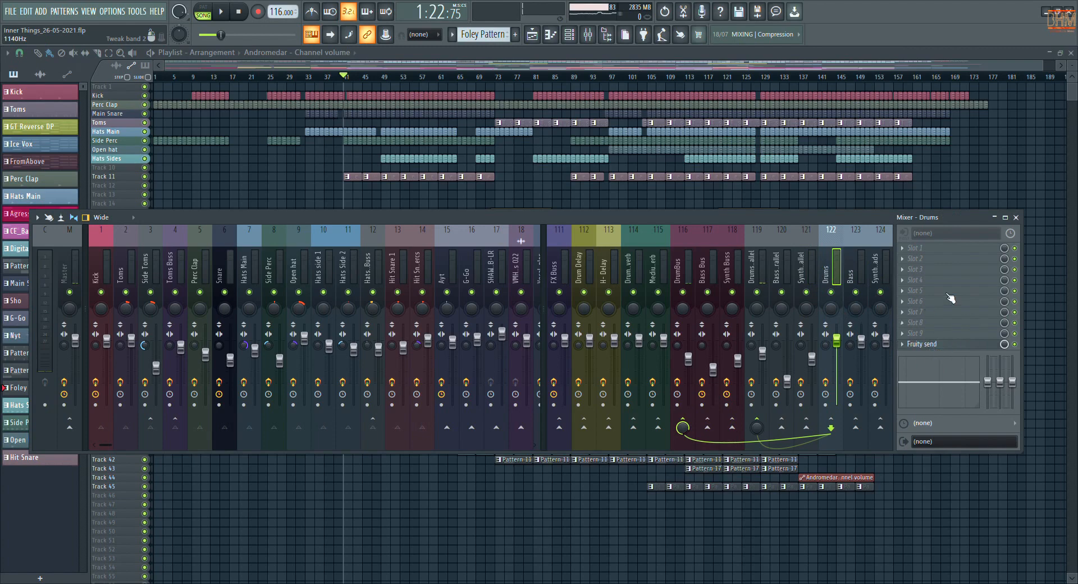
# Mute the Synth Buss and Bass Bus with Drums Parallel selected, and start playback
pyautogui.click(762, 260)
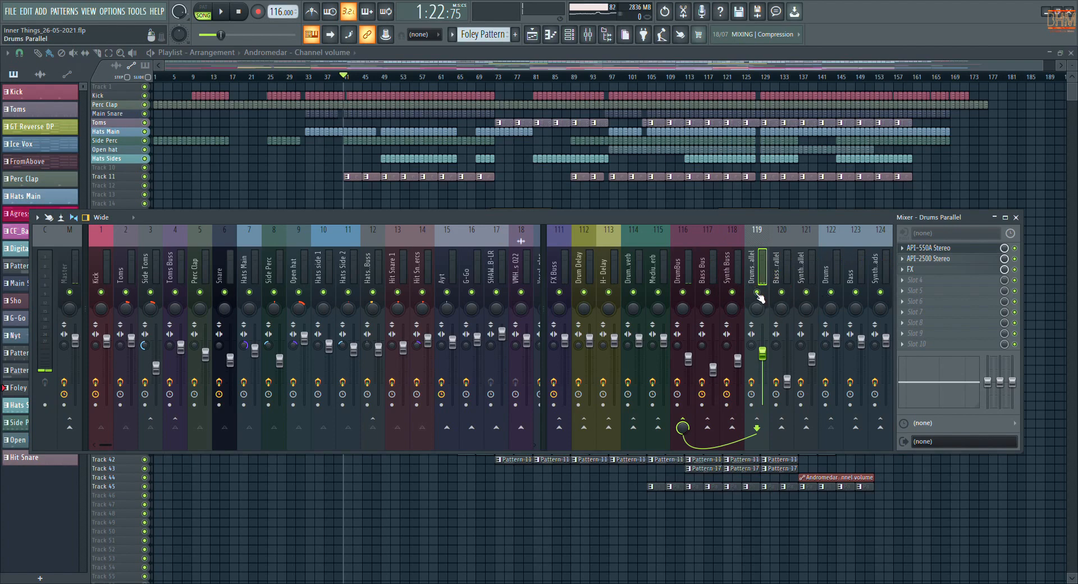
pyautogui.click(732, 292)
pyautogui.click(708, 292)
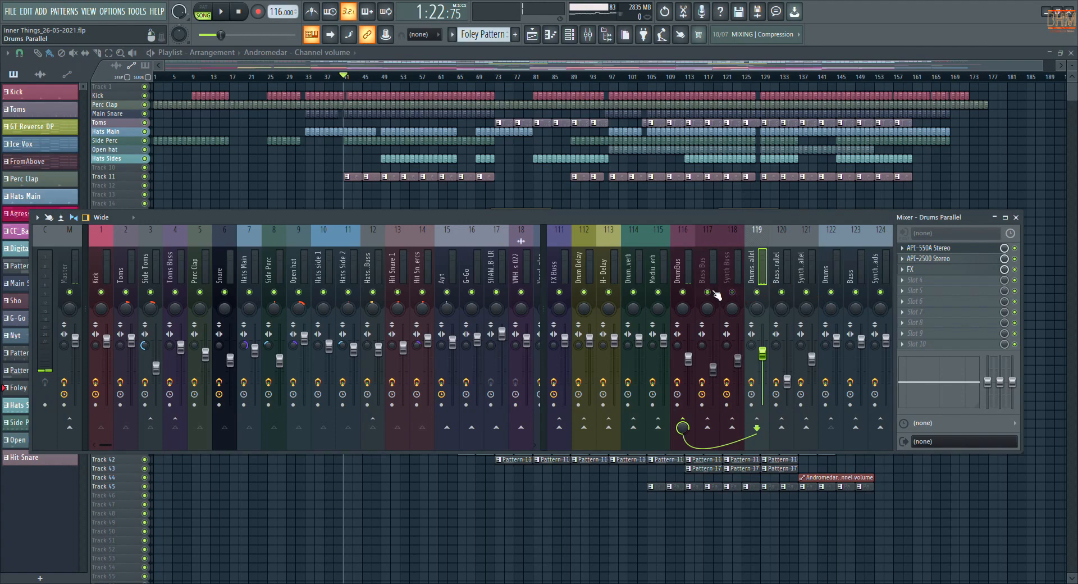
pyautogui.press('space')
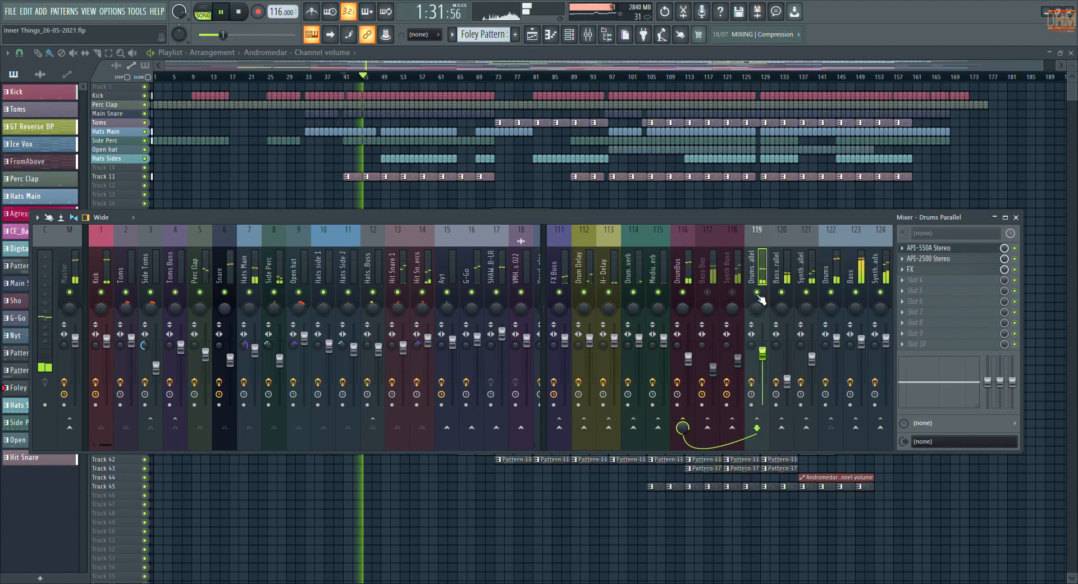
# Mute mixer tracks 17, 16 and 15 and the FX Buss during playback, and stop the song
pyautogui.click(497, 292)
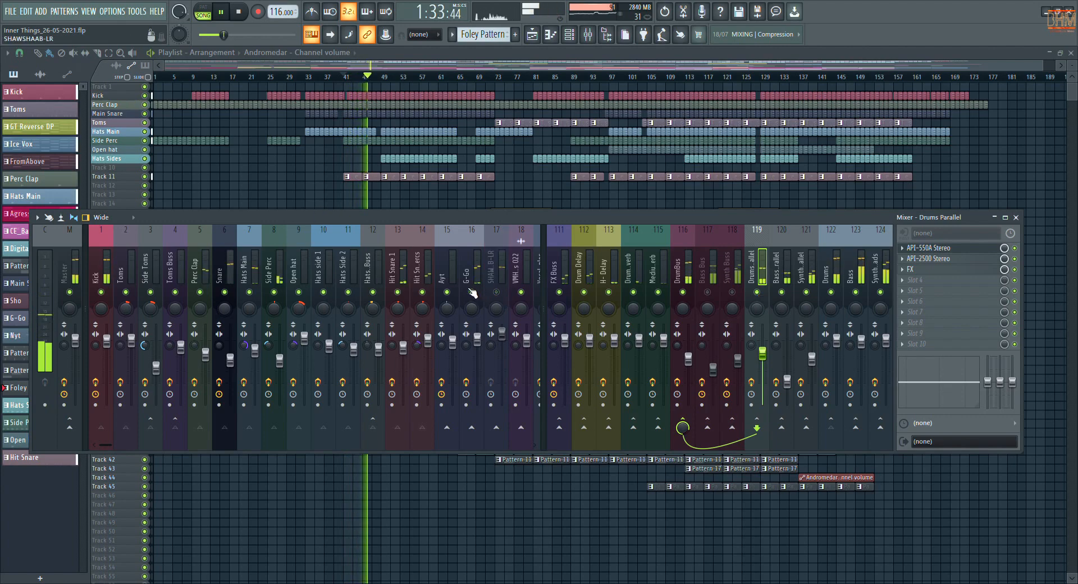
pyautogui.click(471, 292)
pyautogui.click(447, 292)
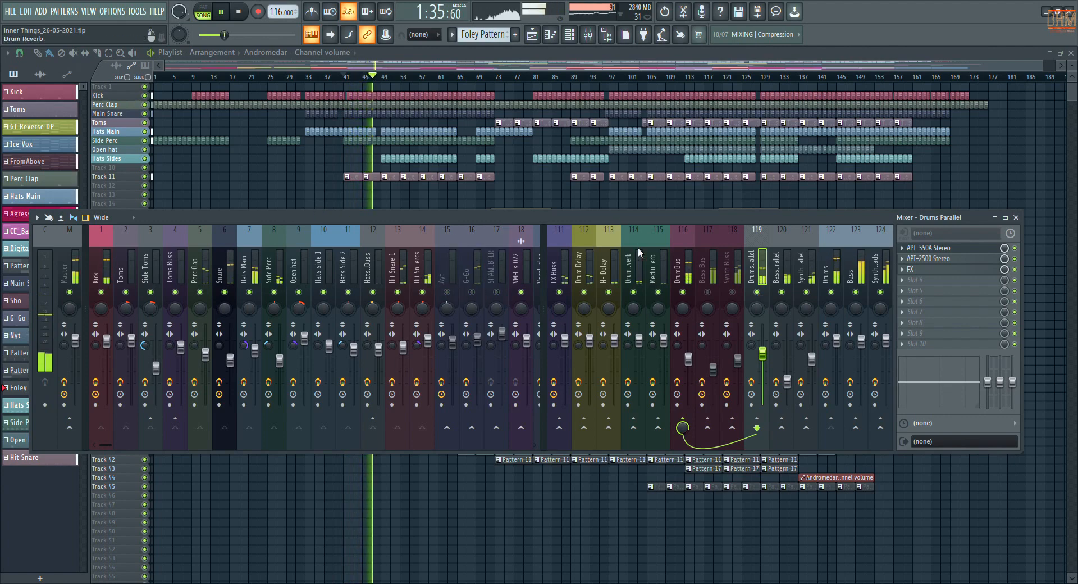
pyautogui.click(559, 292)
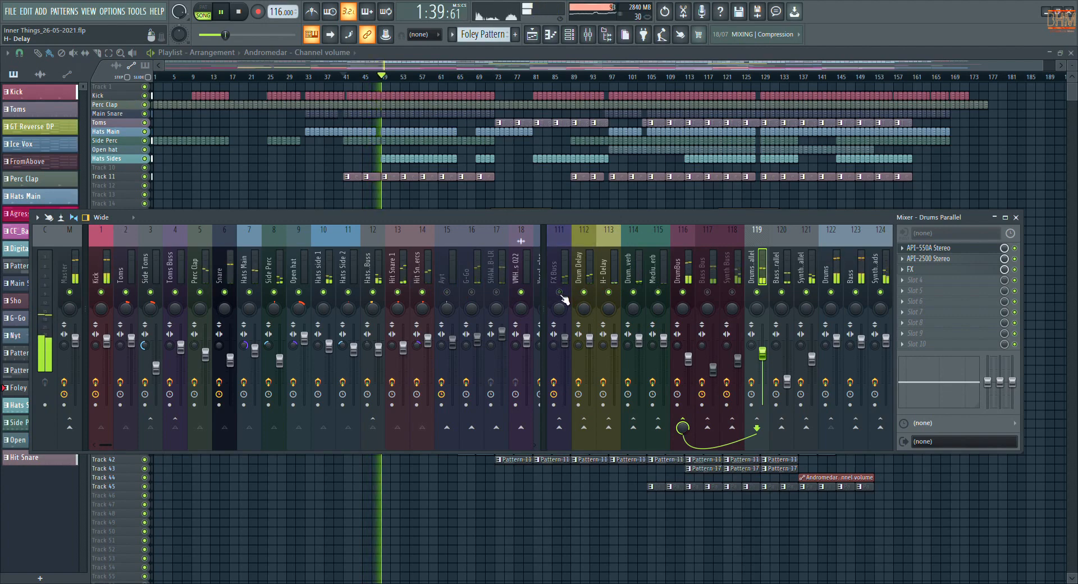
pyautogui.press('space')
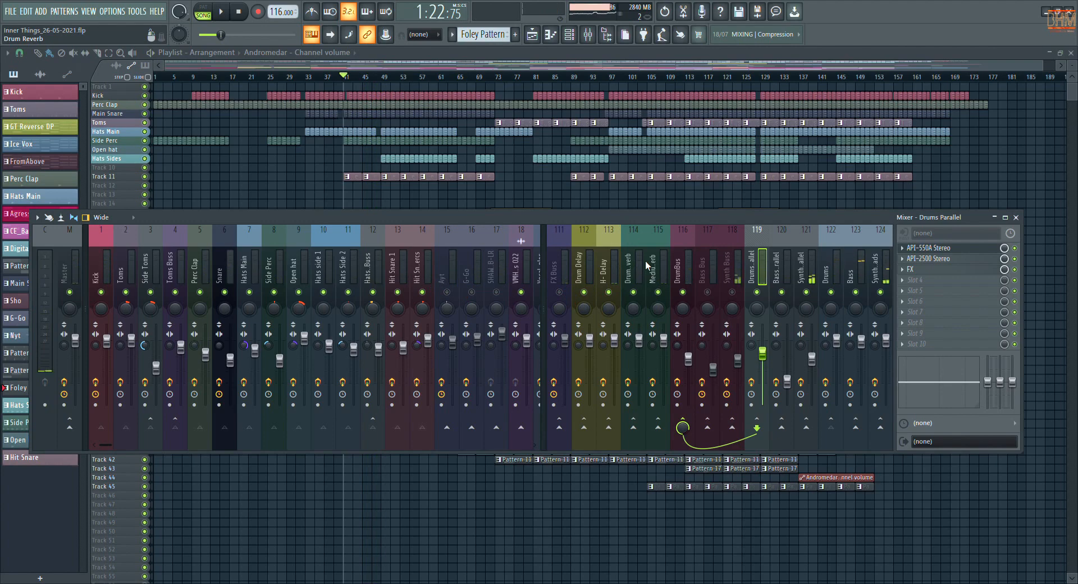
# Mute the Drums Parallel track and play the song briefly to hear the Drums track on its own
pyautogui.click(758, 294)
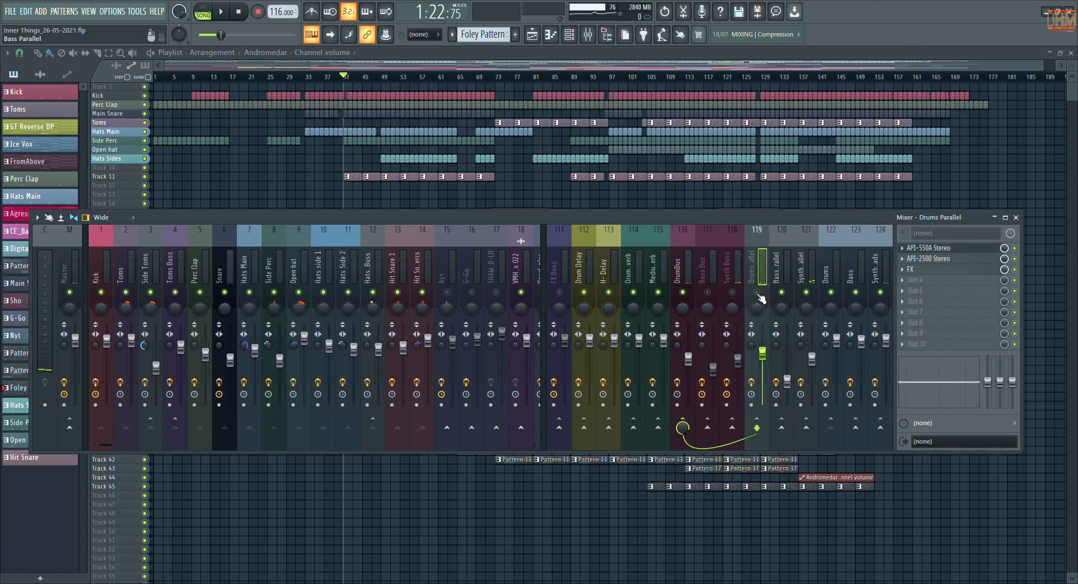
pyautogui.click(757, 293)
pyautogui.click(834, 265)
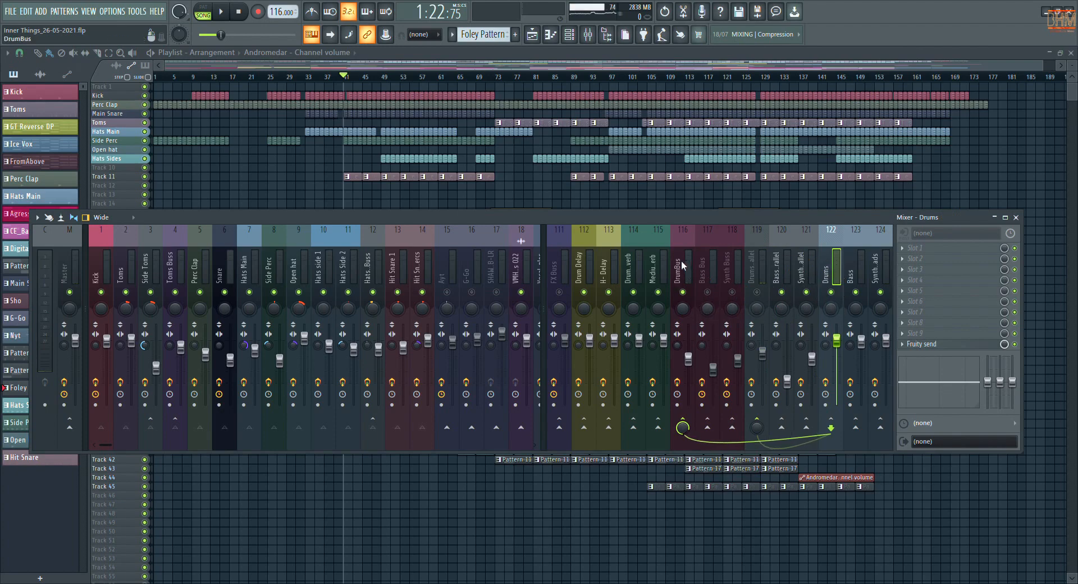
pyautogui.press('space')
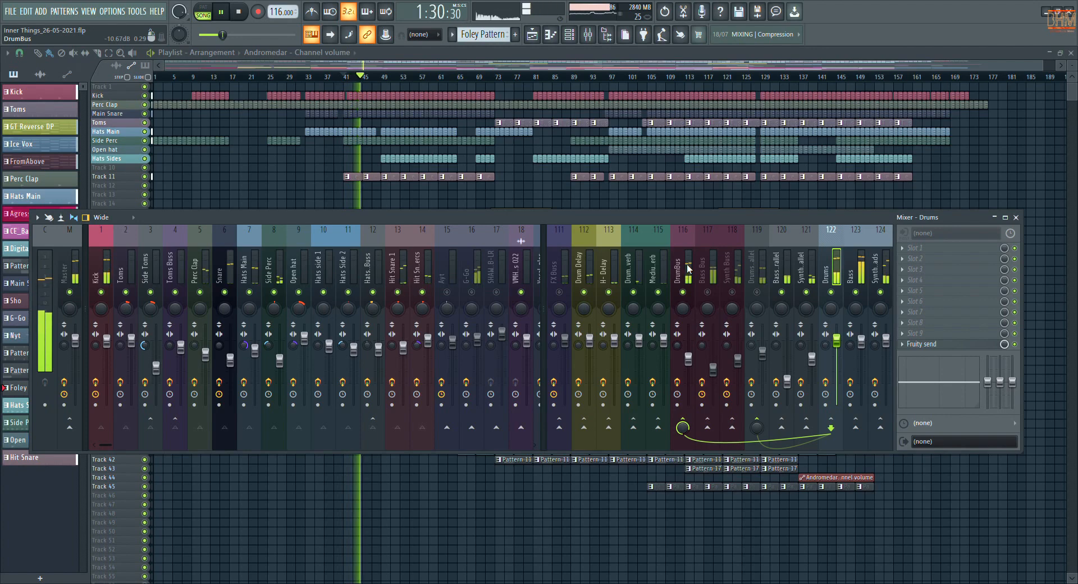
pyautogui.press('space')
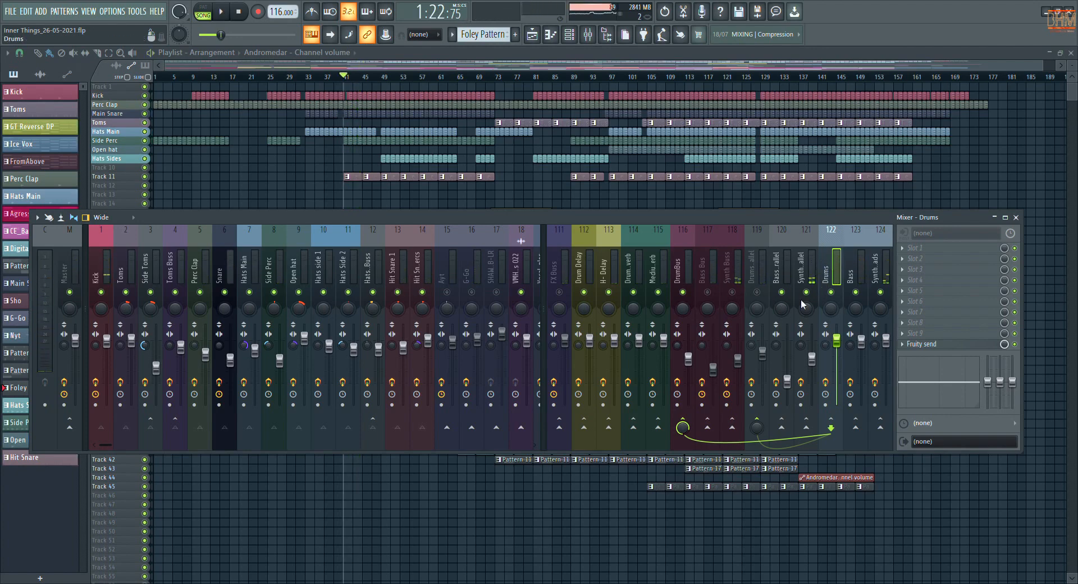
# Unmute Drums Parallel, mute the Drums track, and play the song briefly to hear the parallel track on its own
pyautogui.click(757, 271)
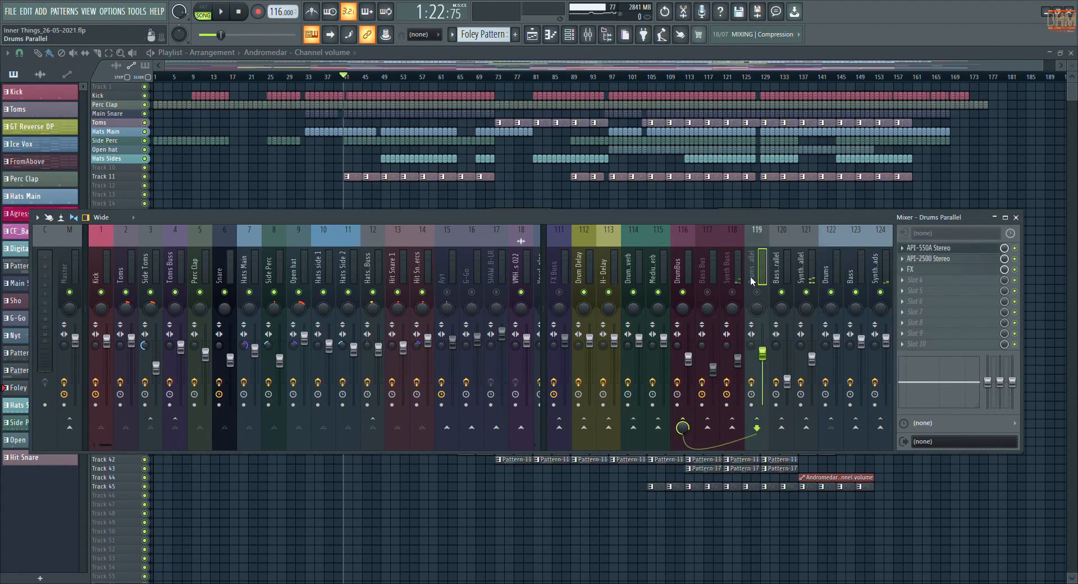
pyautogui.click(832, 293)
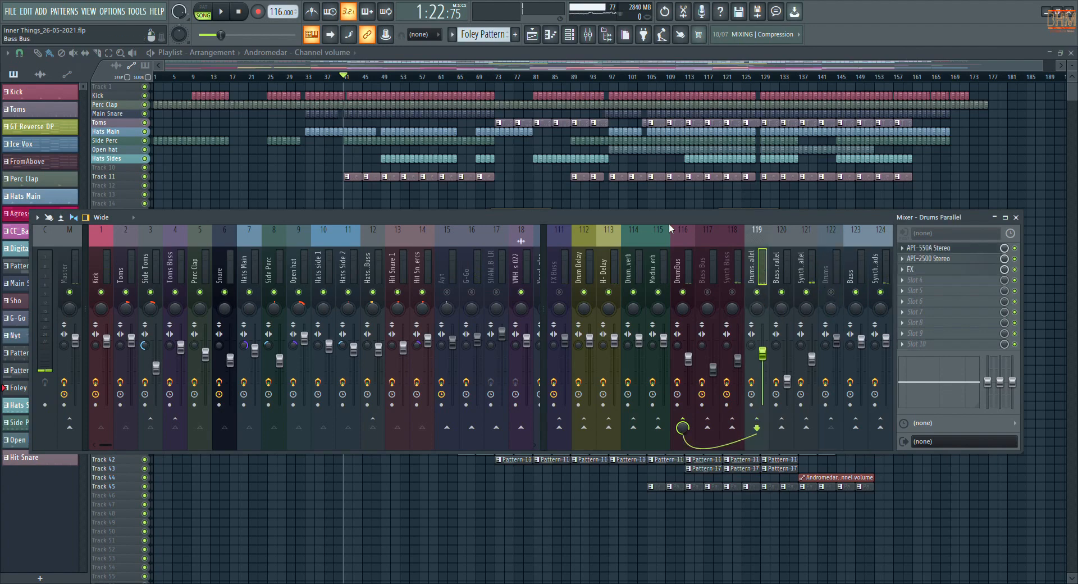
pyautogui.press('space')
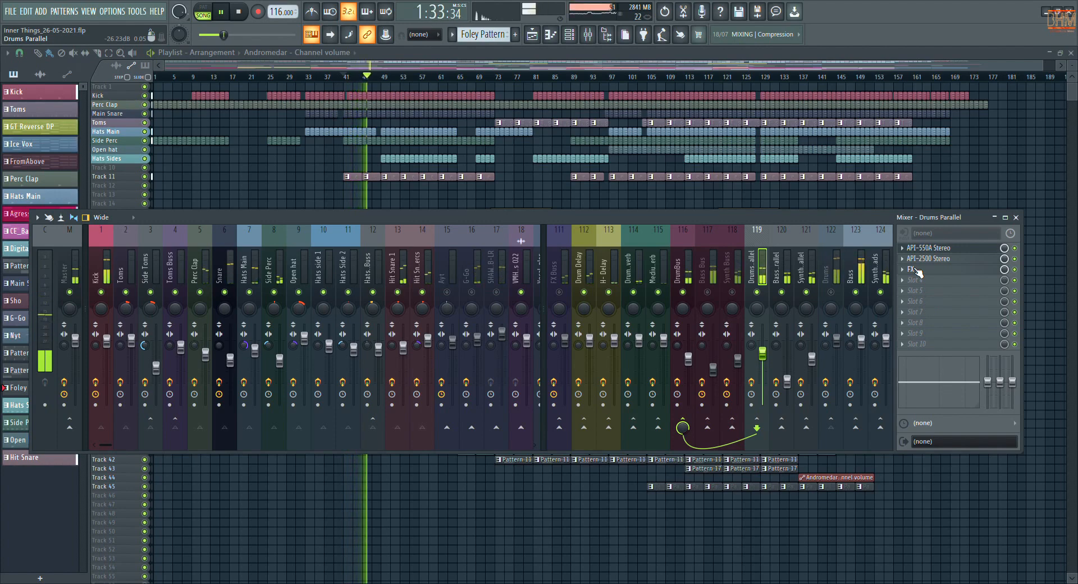
pyautogui.press('space')
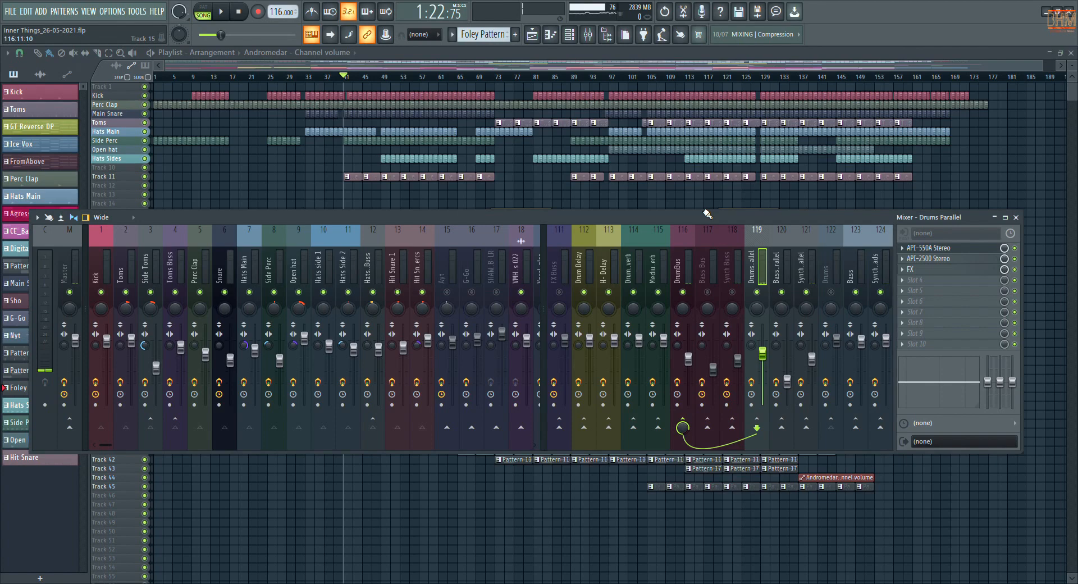
# Open the API-550A and API-2500 effects of Drums Parallel and arrange their windows side by side
pyautogui.click(930, 249)
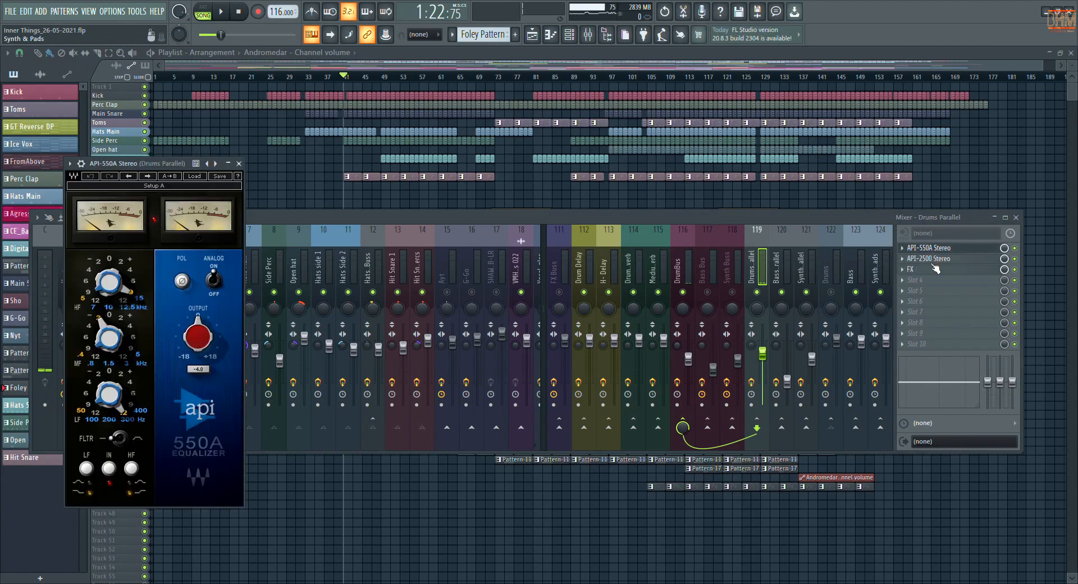
pyautogui.click(933, 259)
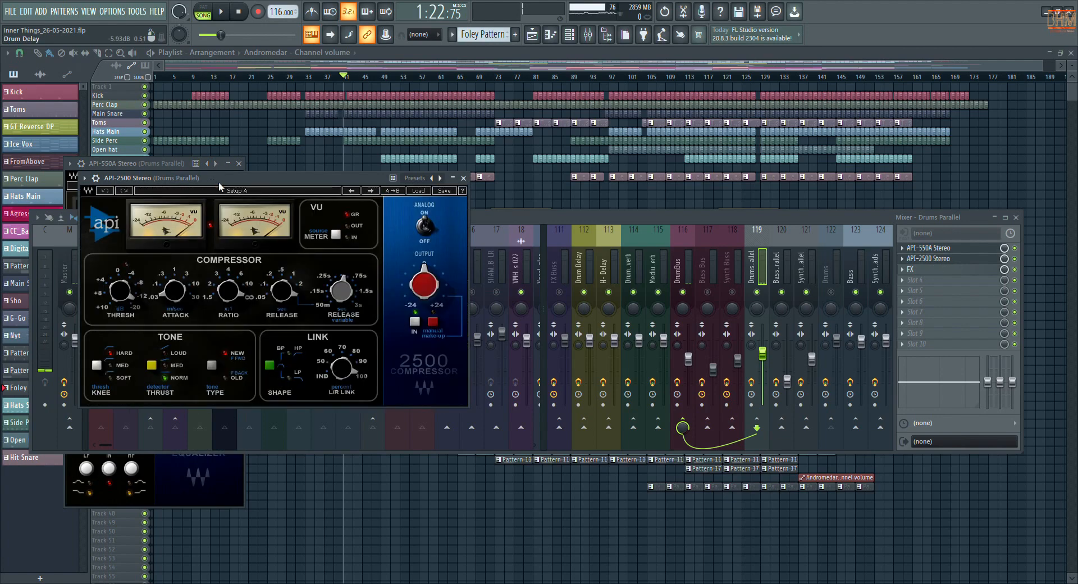
pyautogui.moveTo(218, 181); pyautogui.dragTo(389, 343)
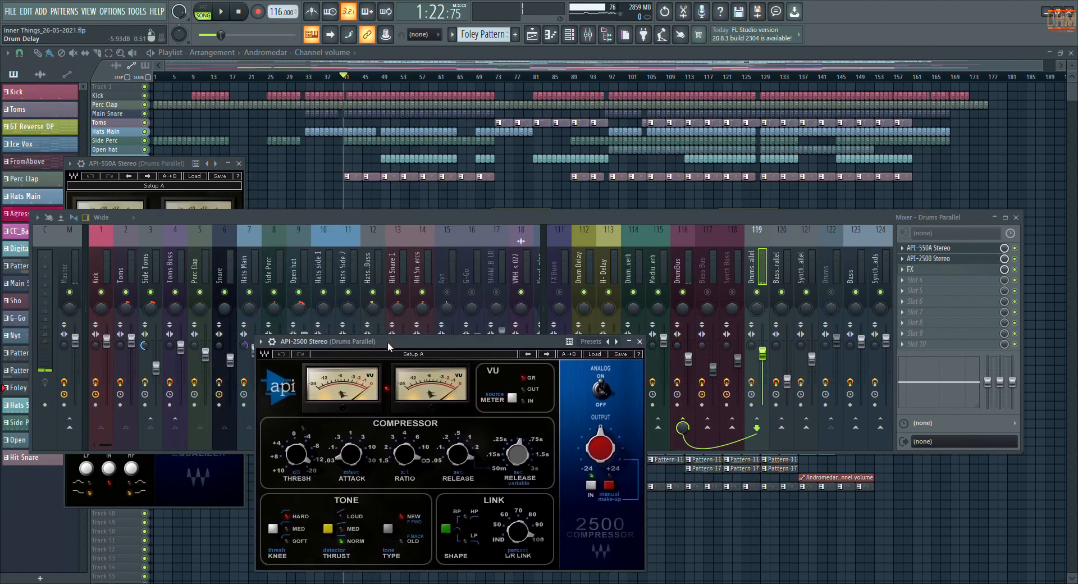
pyautogui.click(120, 163)
pyautogui.moveTo(120, 164); pyautogui.dragTo(117, 93)
pyautogui.moveTo(352, 347); pyautogui.dragTo(336, 348)
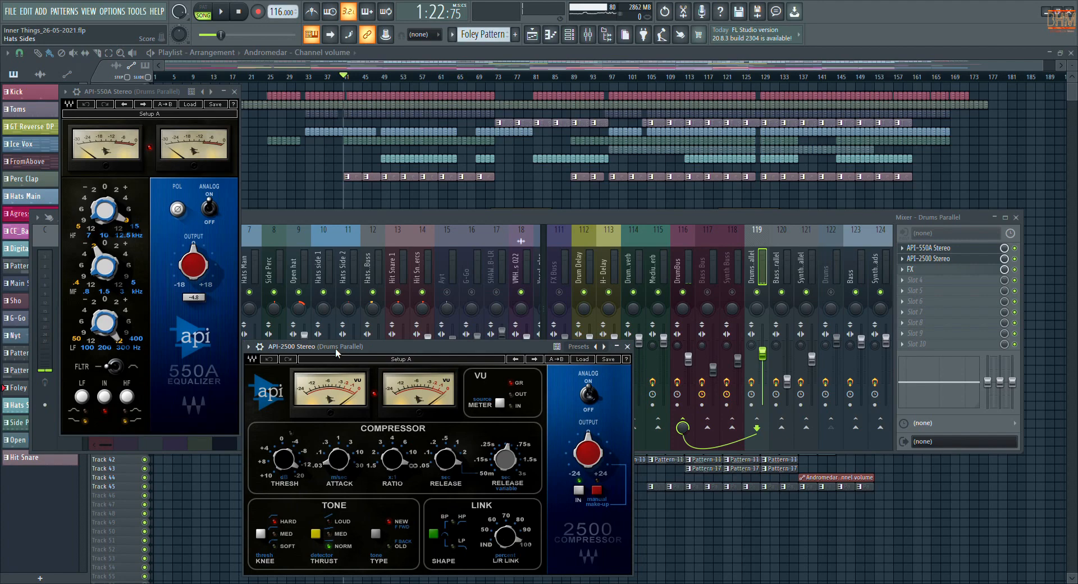
pyautogui.moveTo(336, 352); pyautogui.dragTo(337, 351)
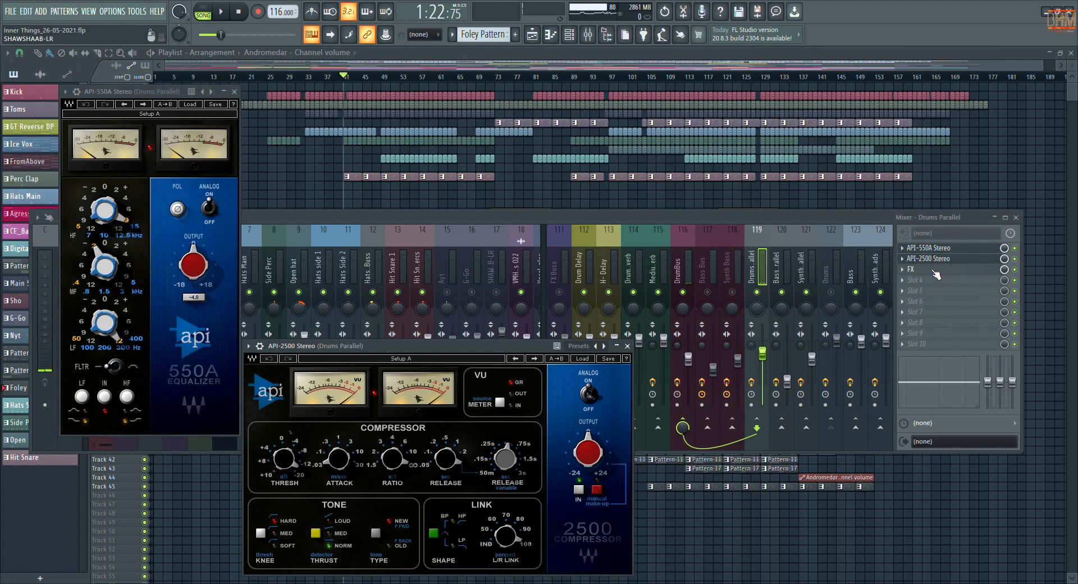
# Open the FX effect beside the compressor, and disable the FX and API-2500 effects on Drums Parallel
pyautogui.click(936, 271)
pyautogui.moveTo(185, 137); pyautogui.dragTo(786, 363)
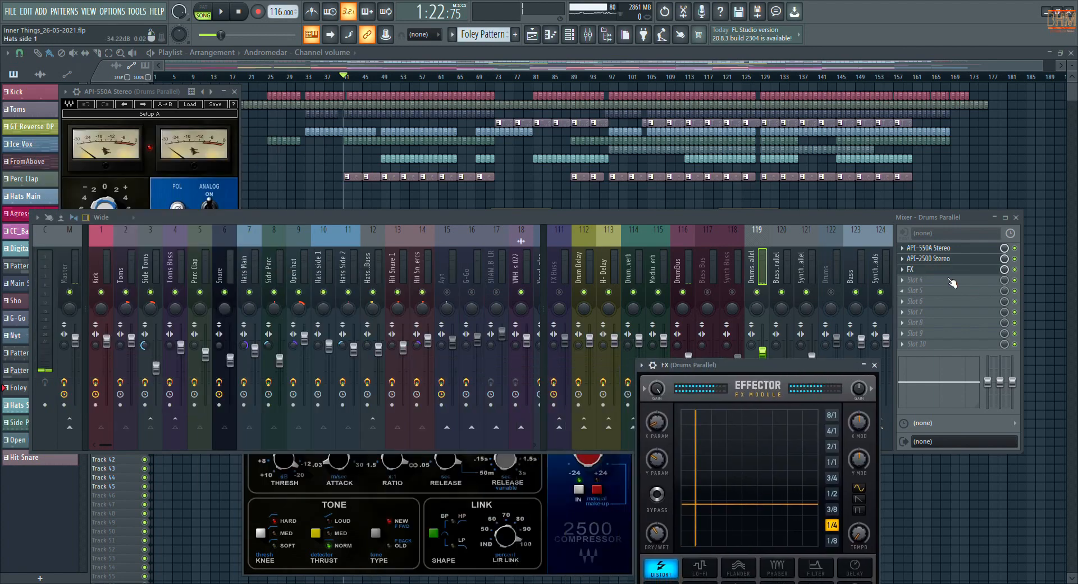
pyautogui.click(1015, 269)
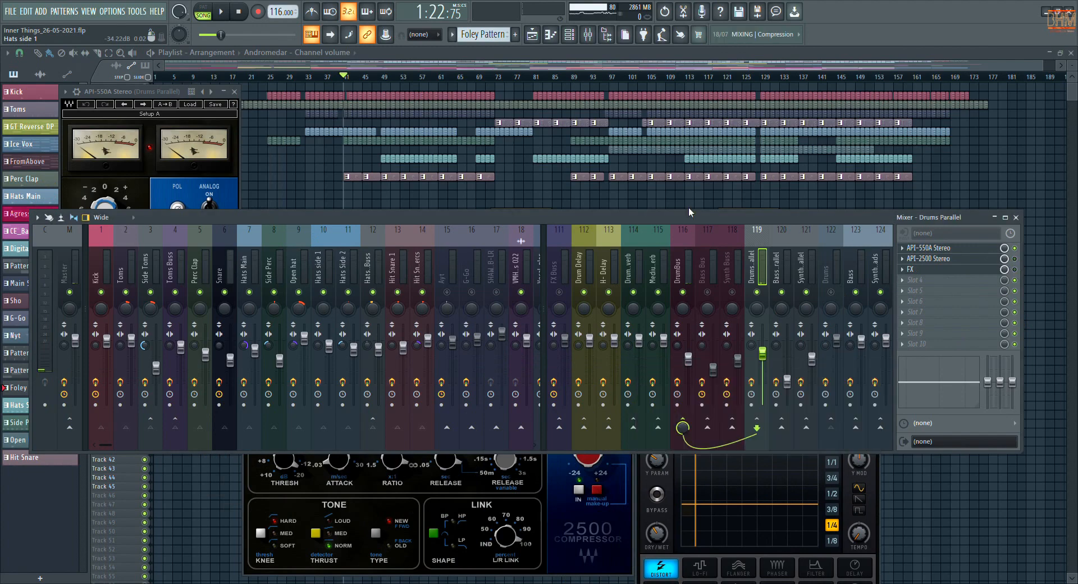
# Play Drums Parallel with only the API-550A equalizer active, bypass the equalizer to compare, and stop playback
pyautogui.click(184, 205)
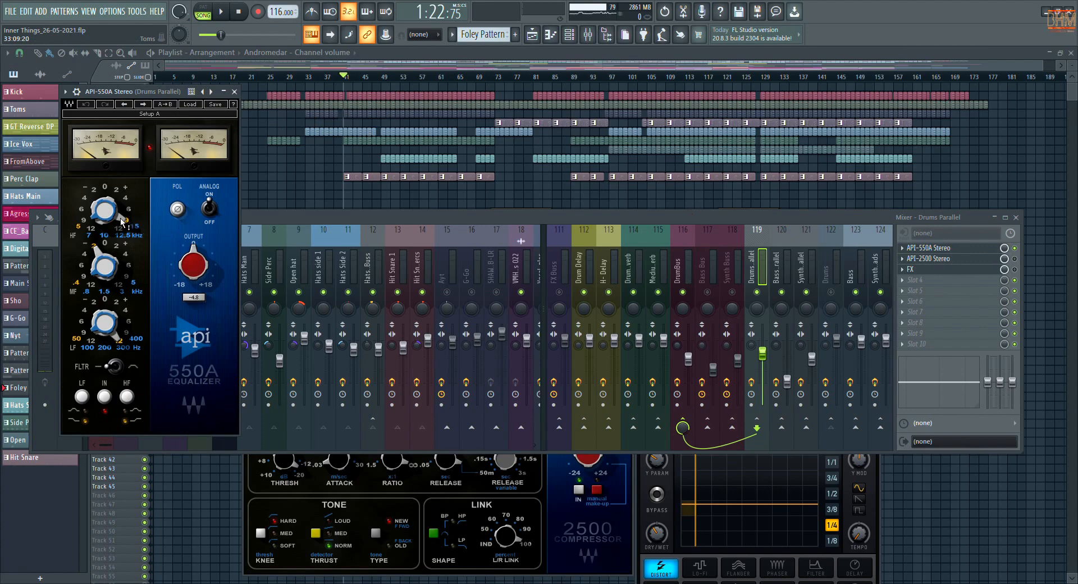
pyautogui.click(622, 217)
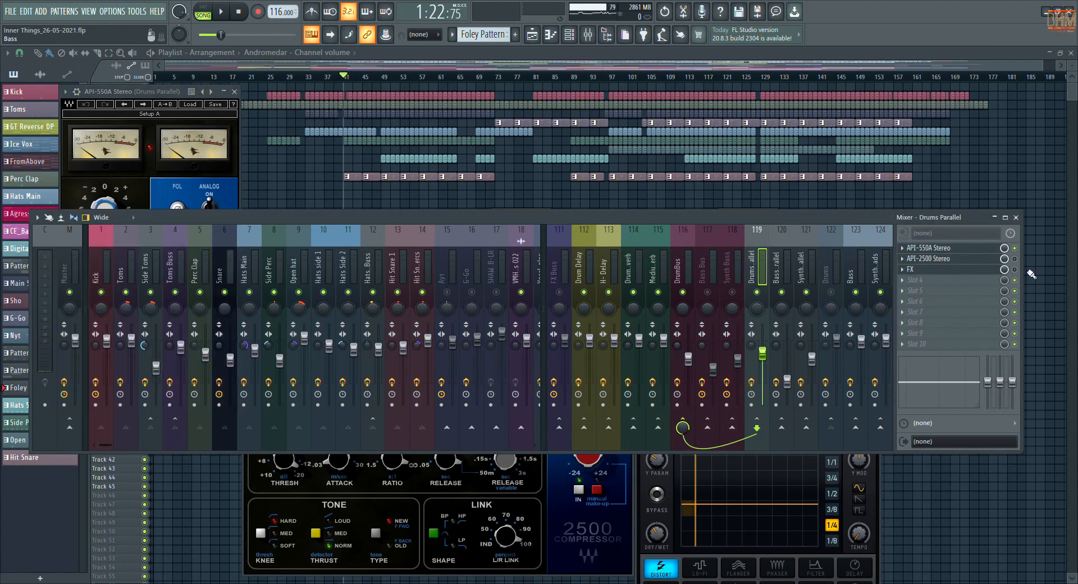
pyautogui.press('space')
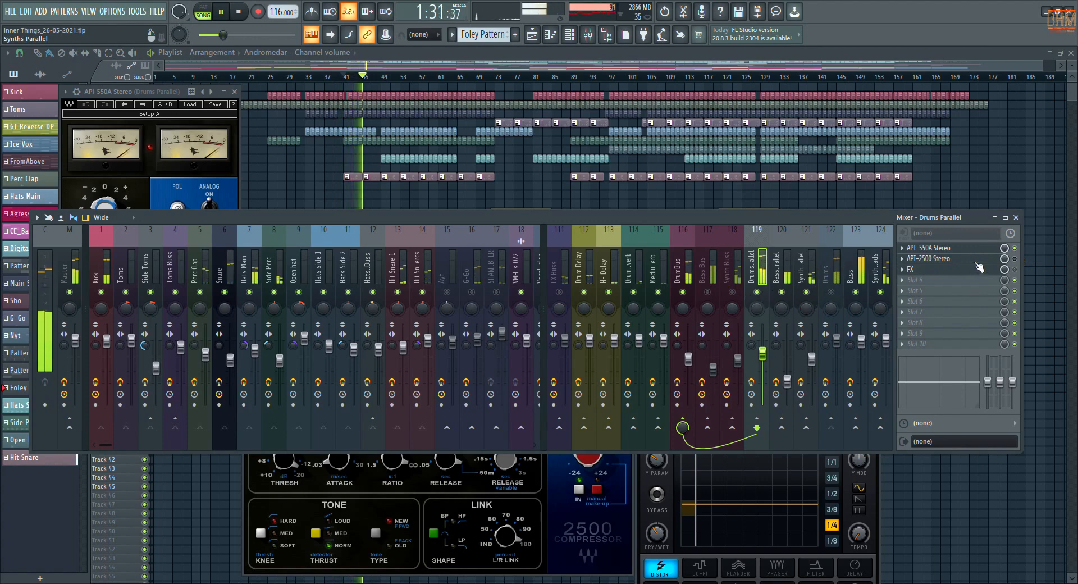
pyautogui.press('space')
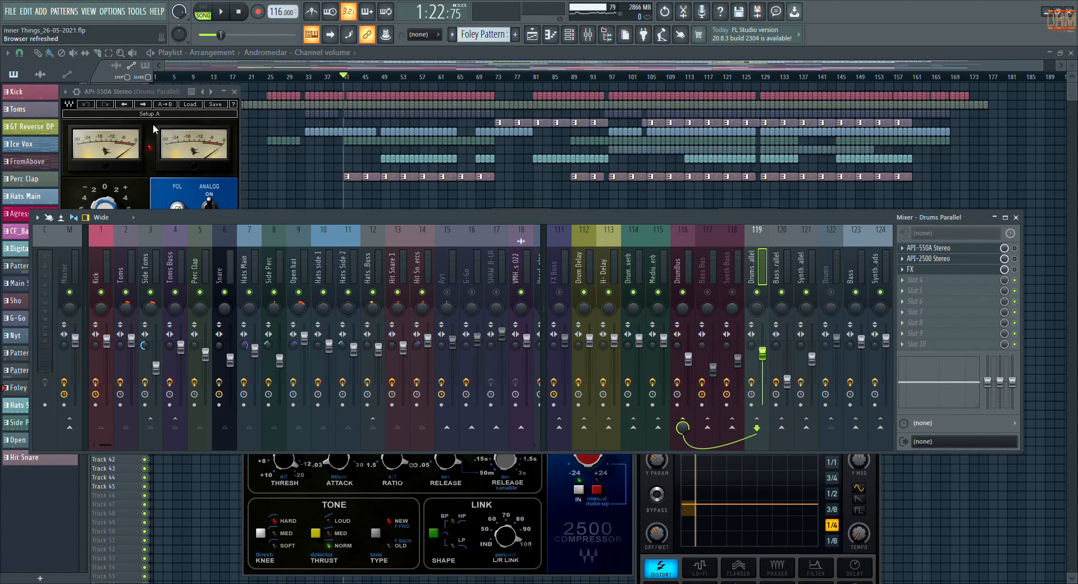
# Switch the API-550A's low-band frequency to 50 Hz and return it to 300 Hz
pyautogui.click(153, 92)
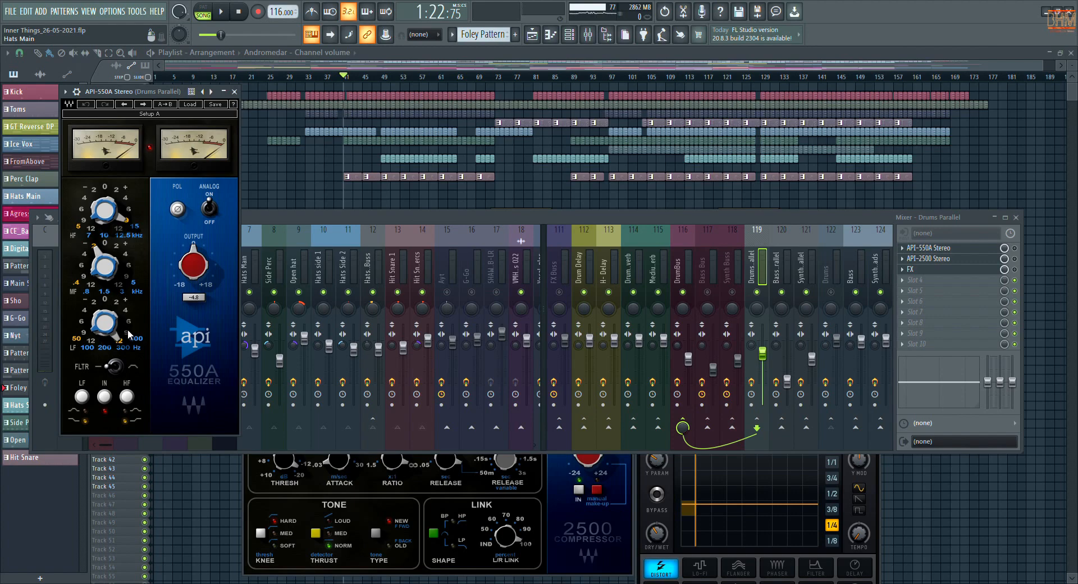
pyautogui.click(90, 347)
pyautogui.click(119, 348)
pyautogui.click(81, 338)
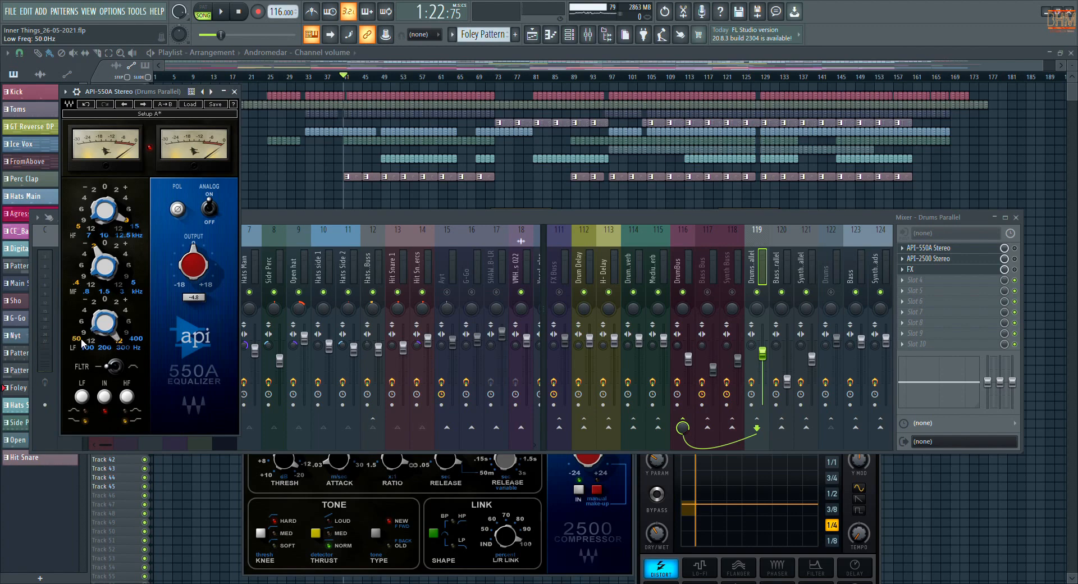
pyautogui.click(120, 346)
# Add Fruity parametric EQ 2 in slot 5 of Drums Parallel, boosting the low shelf and a steep high shelf near 4600 Hz
pyautogui.click(904, 295)
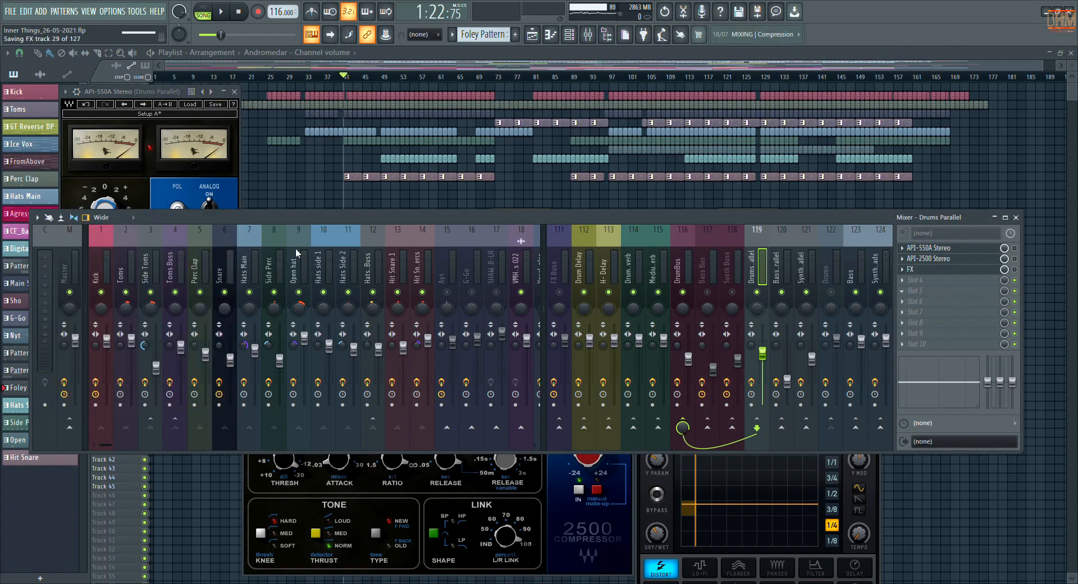
pyautogui.moveTo(116, 254); pyautogui.dragTo(161, 220)
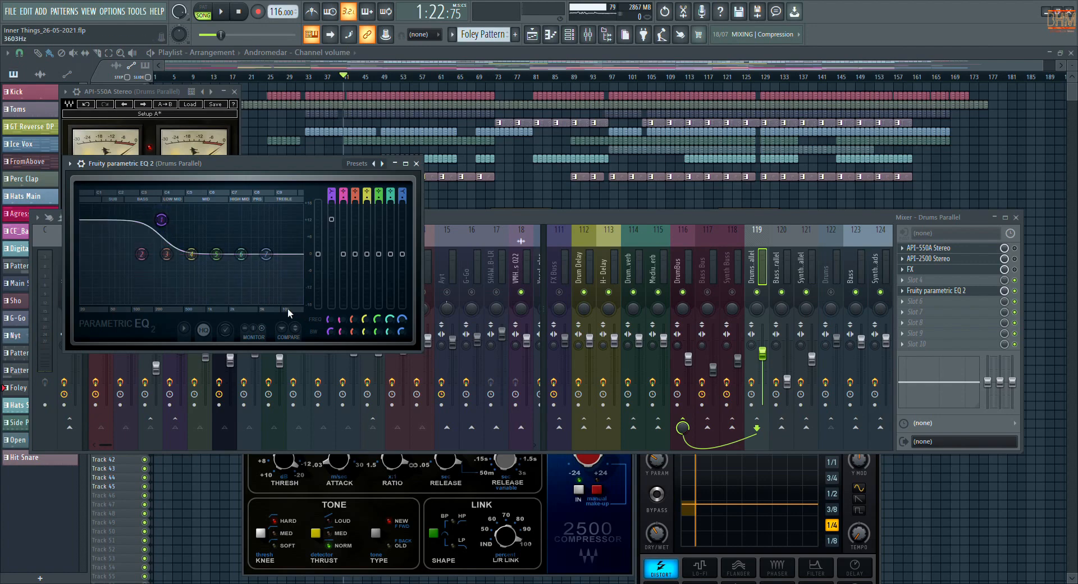
pyautogui.moveTo(267, 254); pyautogui.dragTo(255, 225)
pyautogui.scroll(-6, 261, 238)
pyautogui.scroll(2, 257, 227)
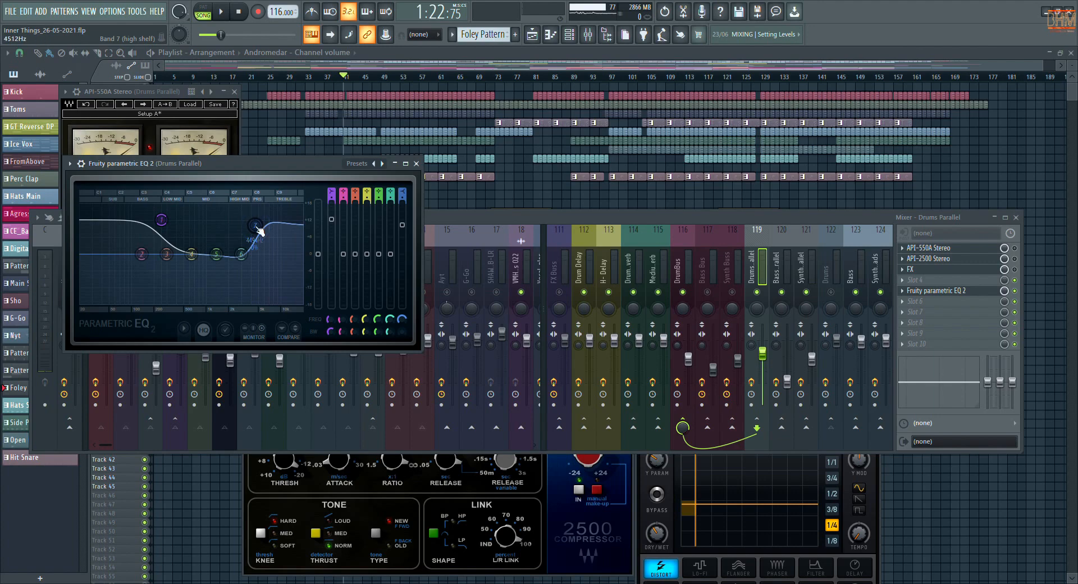
pyautogui.moveTo(255, 225); pyautogui.dragTo(256, 226)
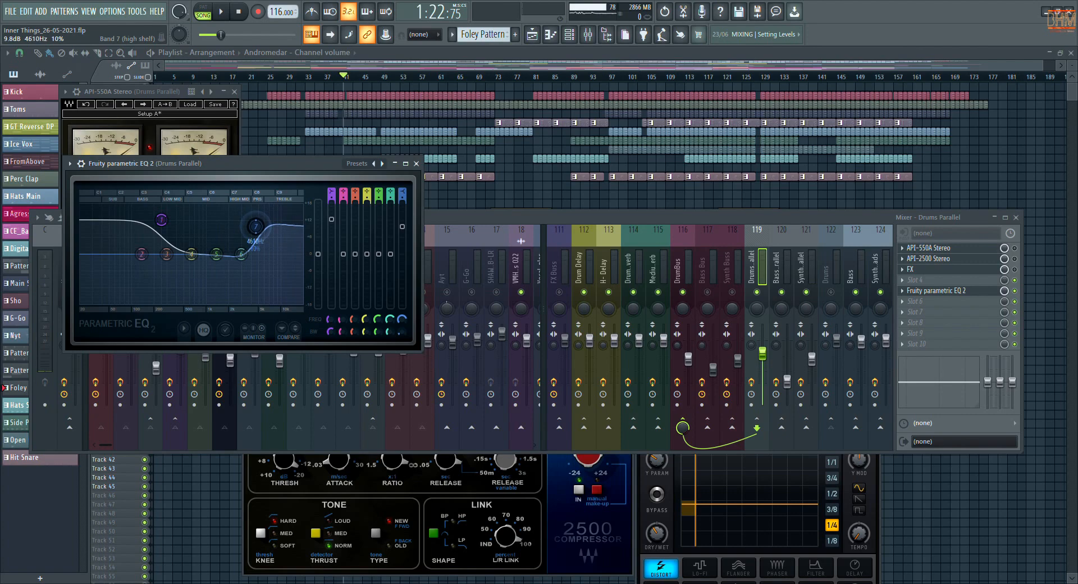
pyautogui.moveTo(256, 226); pyautogui.dragTo(256, 227)
pyautogui.moveTo(256, 226); pyautogui.dragTo(256, 229)
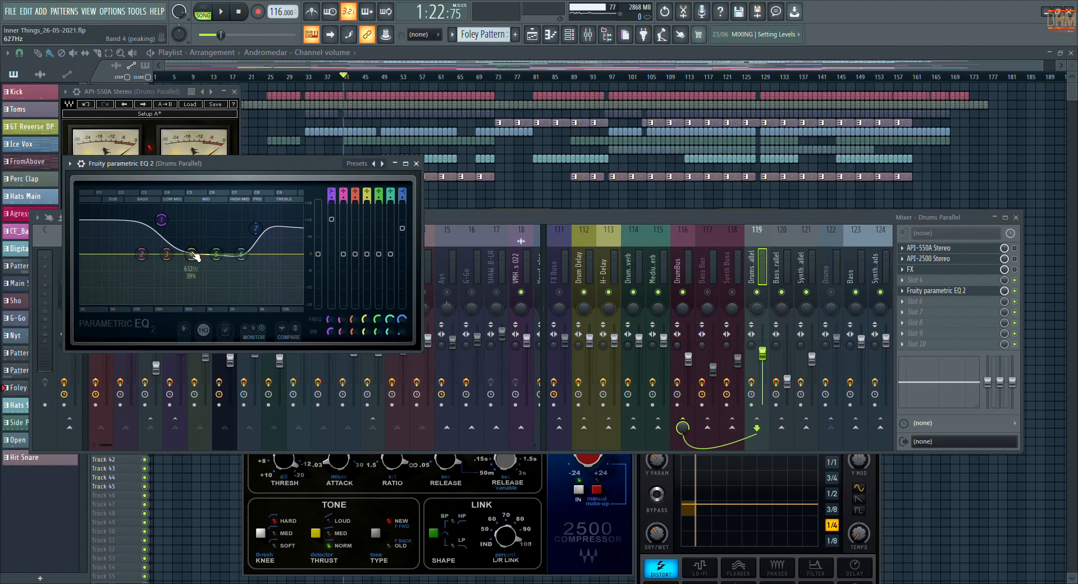
# Shift band 4 slightly lower in frequency and level, and remove Fruity parametric EQ 2 from Drums Parallel
pyautogui.moveTo(191, 254); pyautogui.dragTo(183, 262)
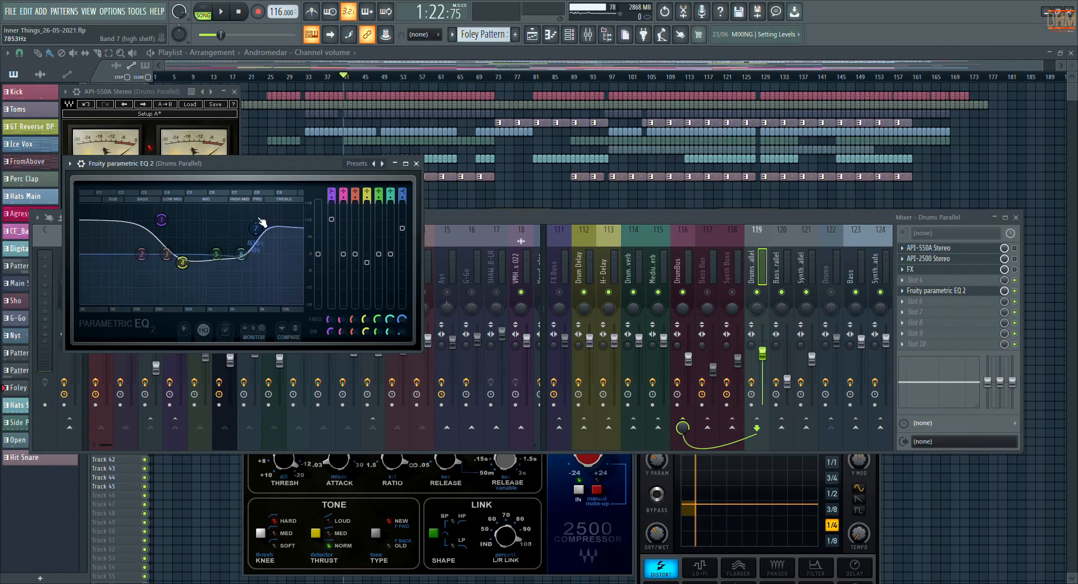
pyautogui.click(416, 164)
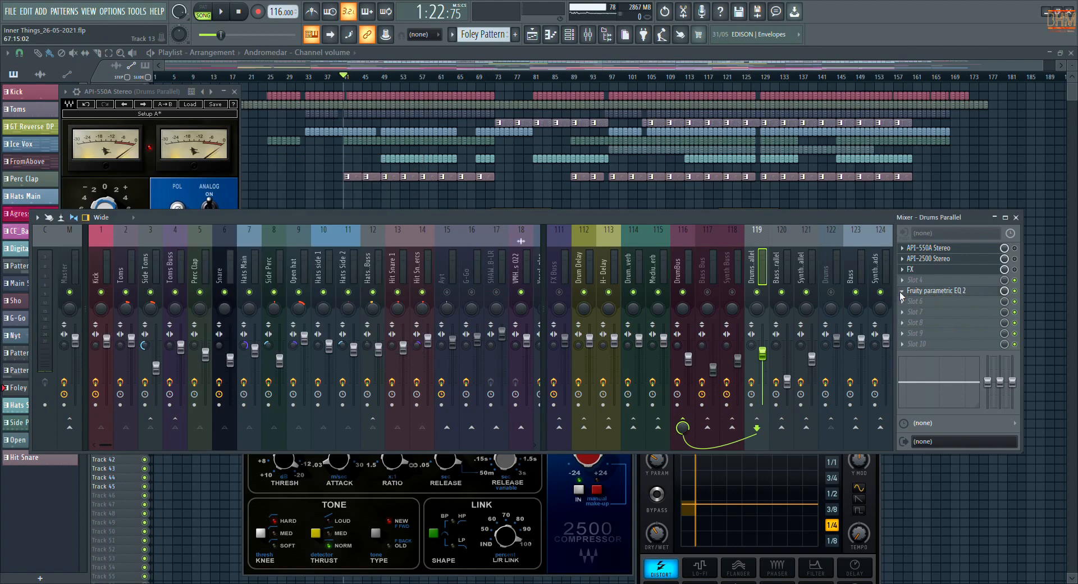
pyautogui.click(914, 317)
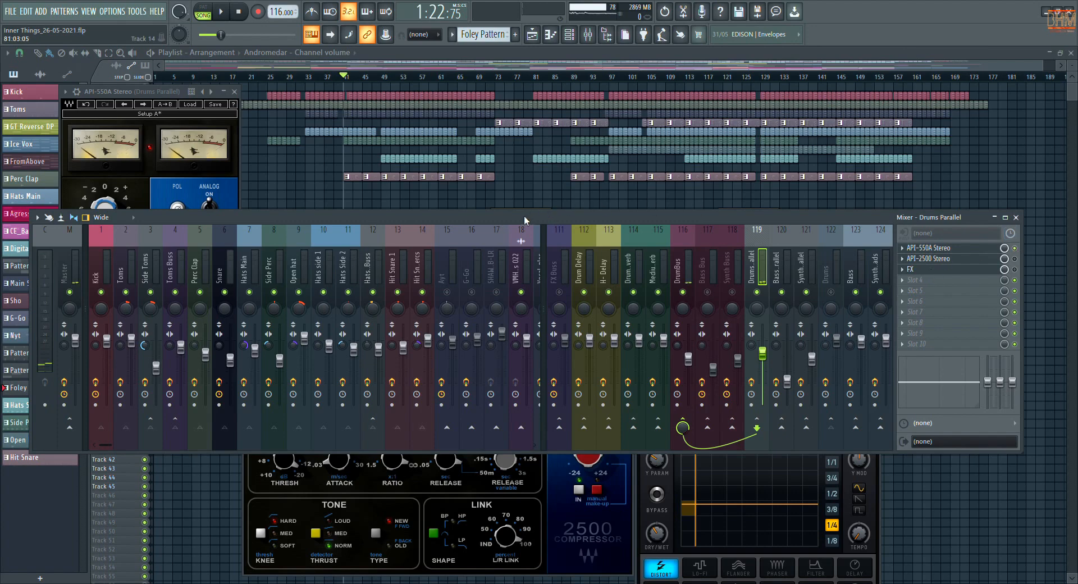
# Play the song briefly to hear Drums Parallel with only the API-550A enabled
pyautogui.press('space')
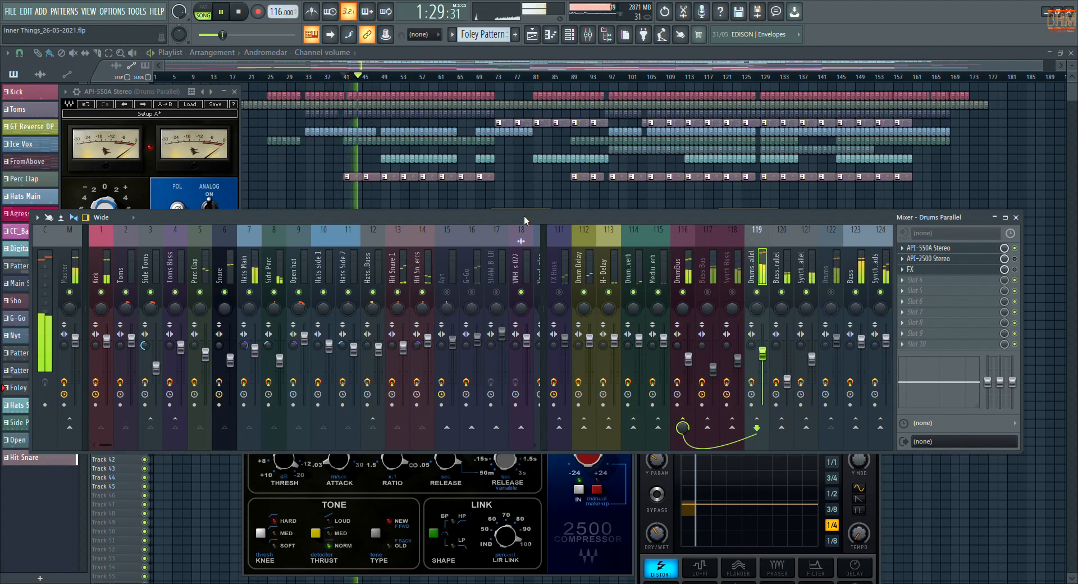
pyautogui.press('space')
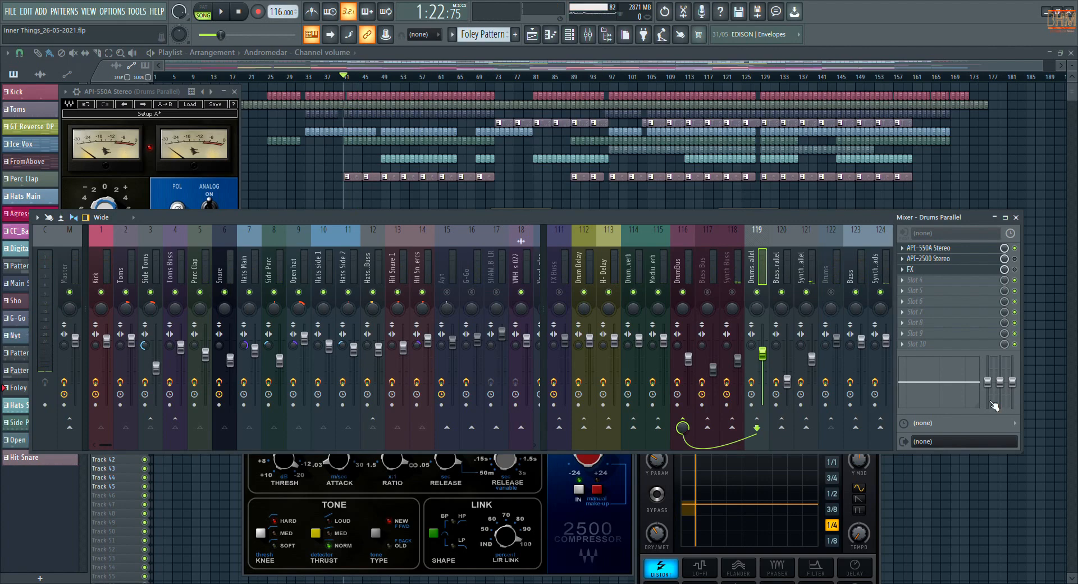
# Set the API-2500 compressor's threshold to about -18.87 dB and show the API-550A equalizer beside it
pyautogui.click(965, 256)
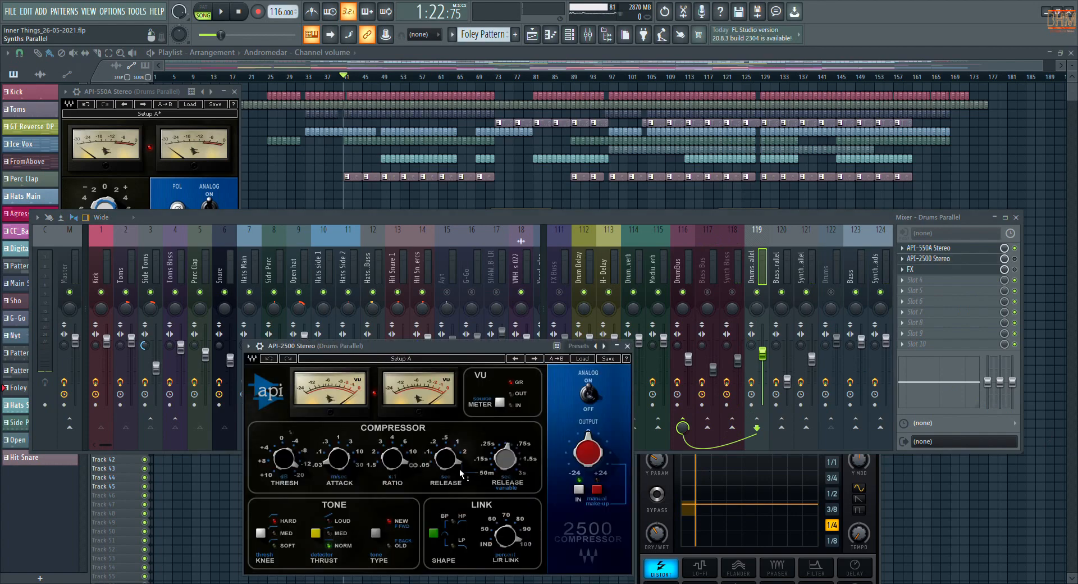
pyautogui.click(506, 455)
pyautogui.click(328, 470)
pyautogui.moveTo(284, 458); pyautogui.dragTo(285, 461)
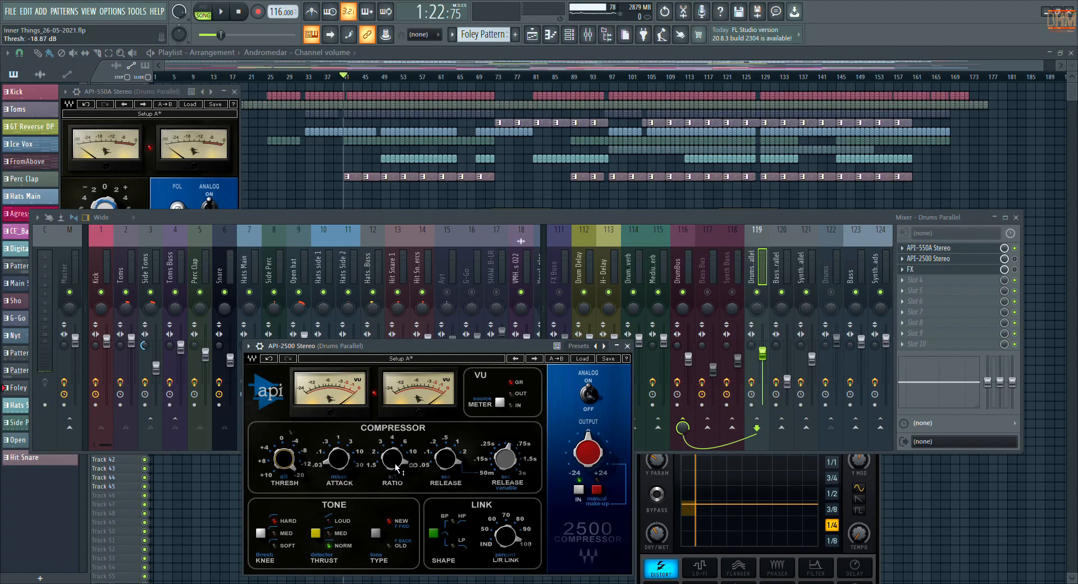
pyautogui.moveTo(397, 468)
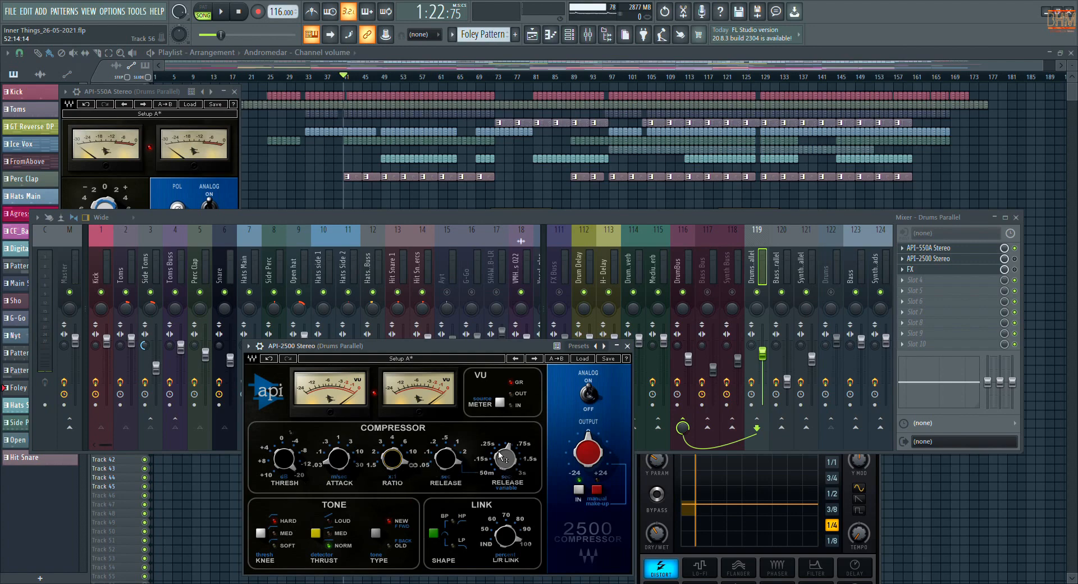
pyautogui.click(112, 93)
pyautogui.click(381, 349)
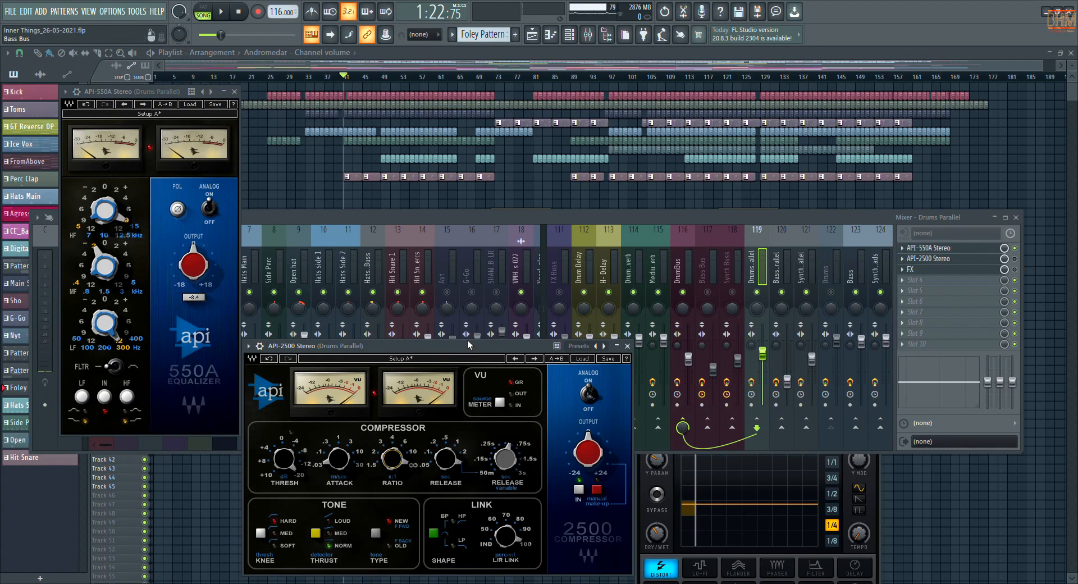
# Enable the API-2500 on Drums Parallel, start playback, and set the compressor's ratio to 10:1
pyautogui.click(1015, 259)
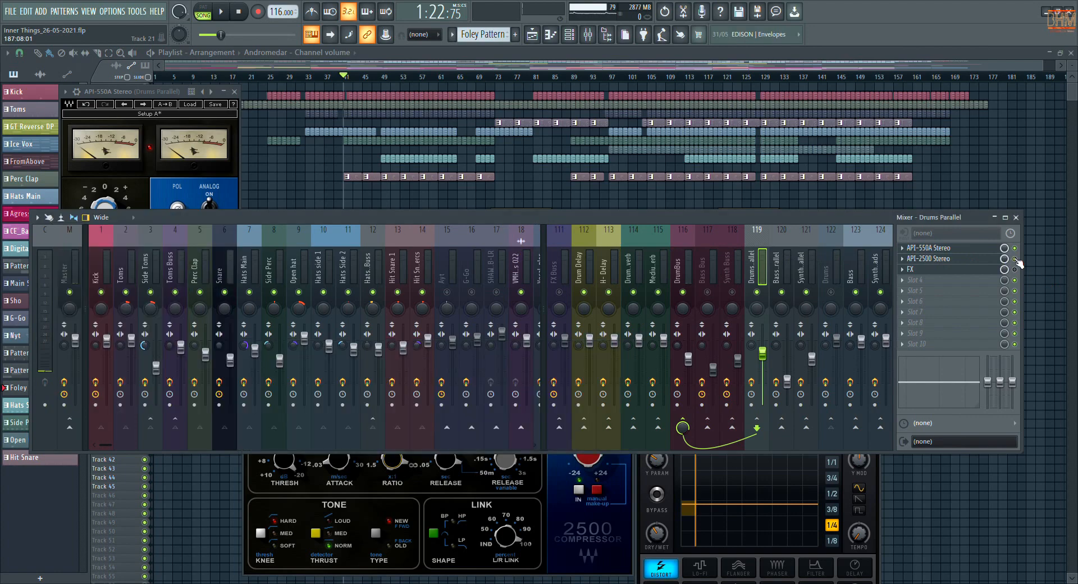
pyautogui.press('space')
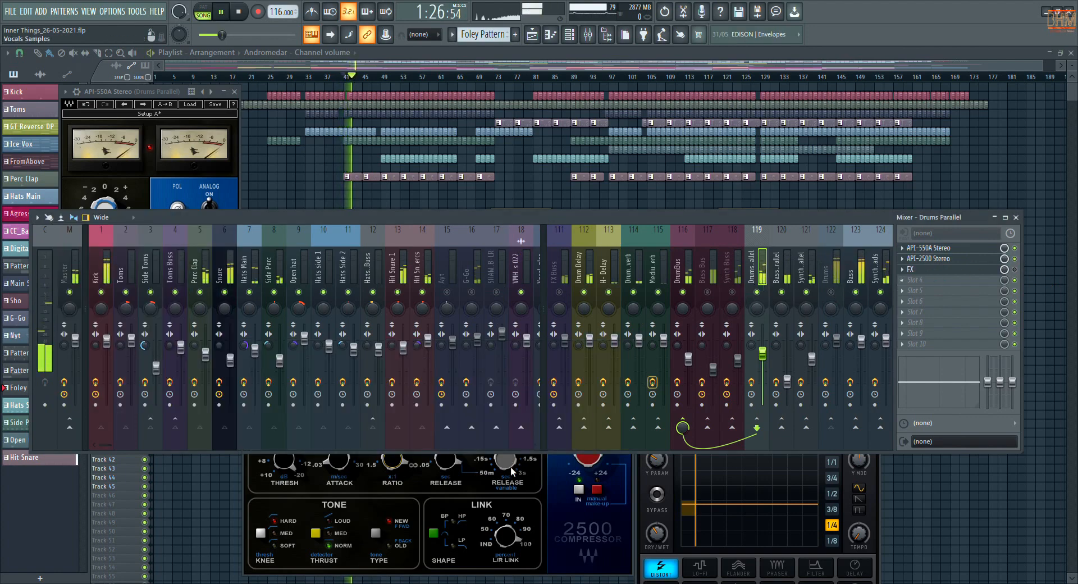
pyautogui.click(552, 494)
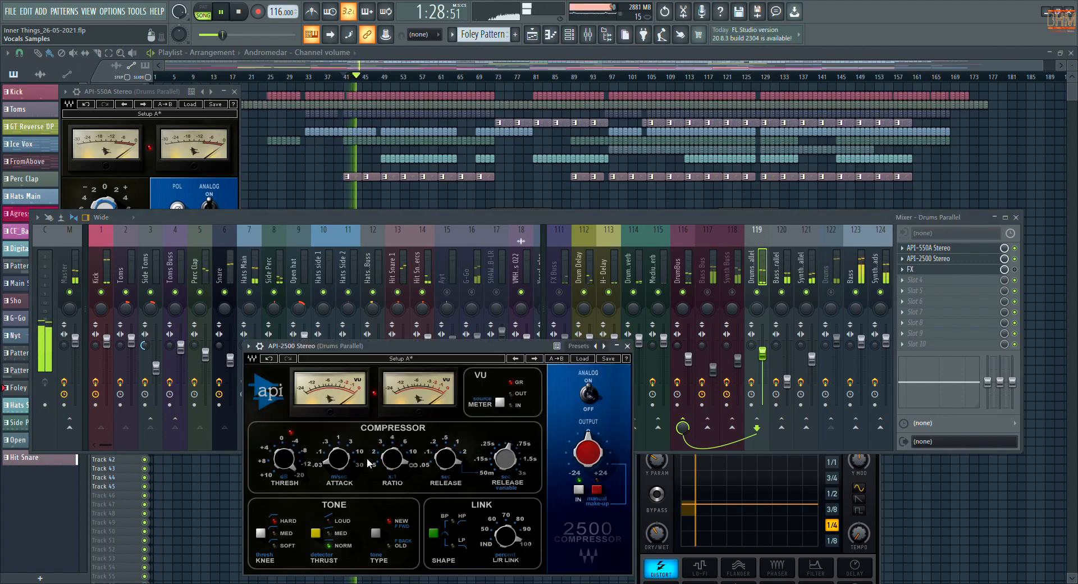
pyautogui.moveTo(393, 459); pyautogui.dragTo(392, 467)
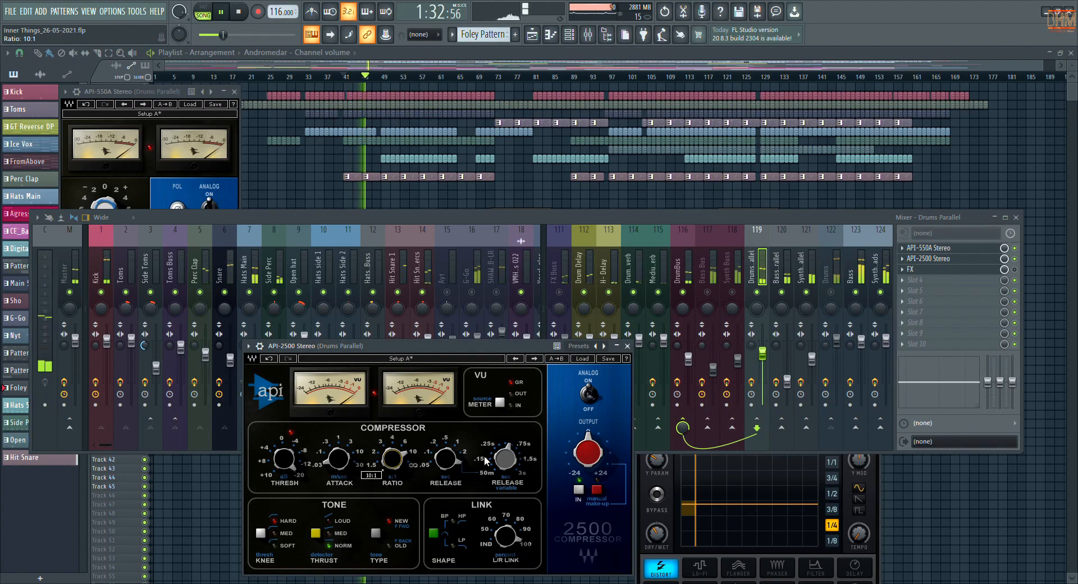
# Try different variable-release and threshold settings on the API-2500 compressor during playback, and stop the song
pyautogui.click(502, 453)
pyautogui.moveTo(501, 453)
pyautogui.mouseDown()
pyautogui.moveTo(501, 465)
pyautogui.moveTo(503, 443)
pyautogui.mouseUp()
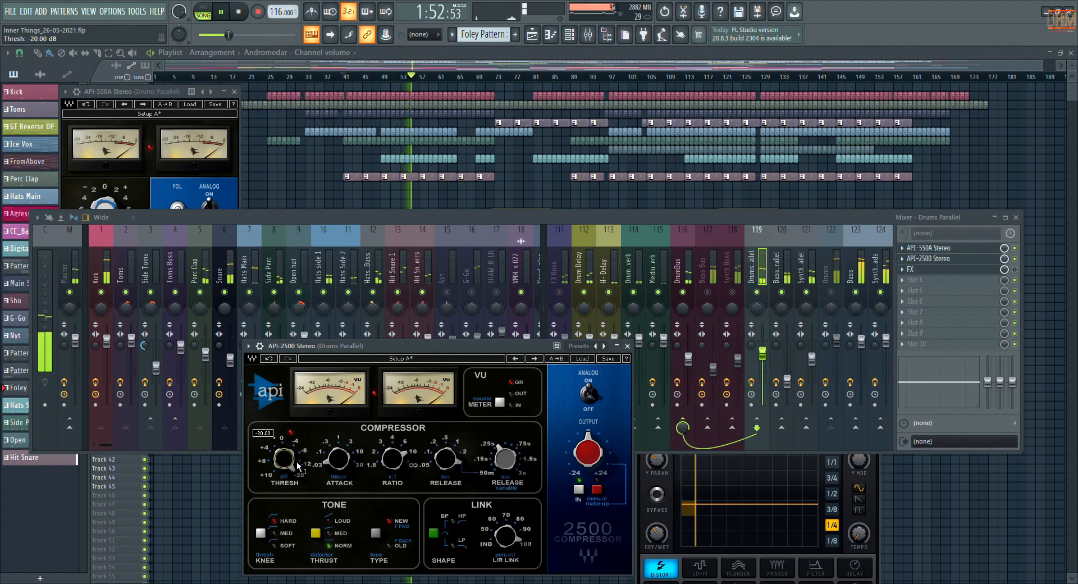
pyautogui.moveTo(297, 467)
pyautogui.mouseDown()
pyautogui.moveTo(297, 428)
pyautogui.moveTo(297, 453)
pyautogui.mouseUp()
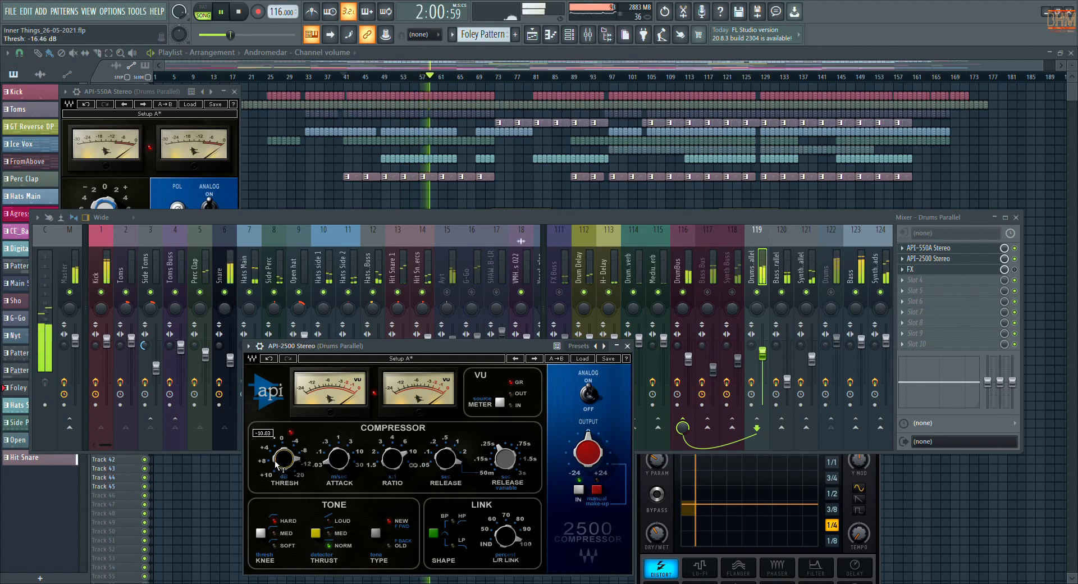
pyautogui.click(746, 223)
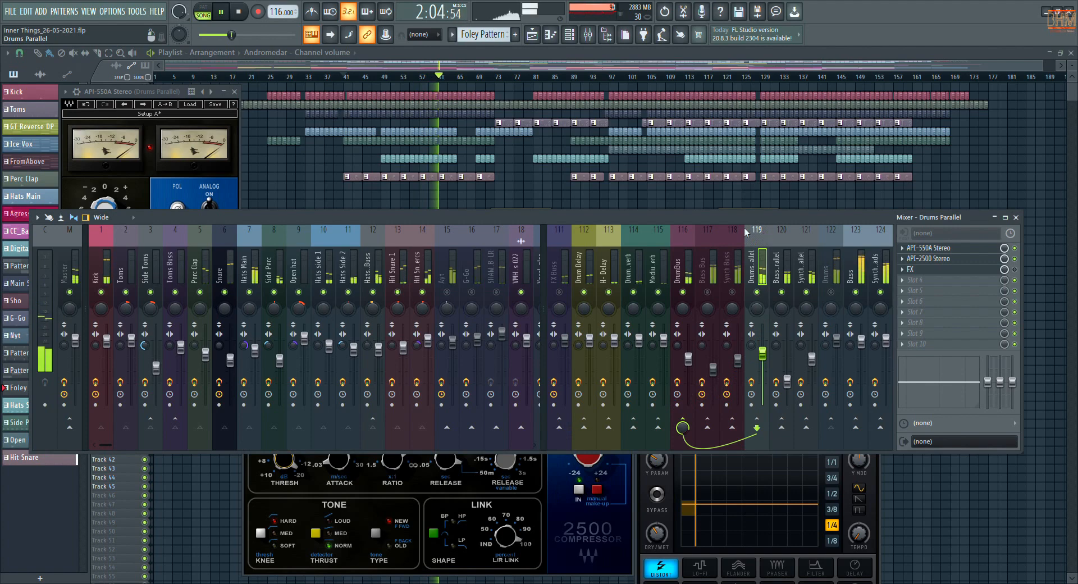
pyautogui.press('space')
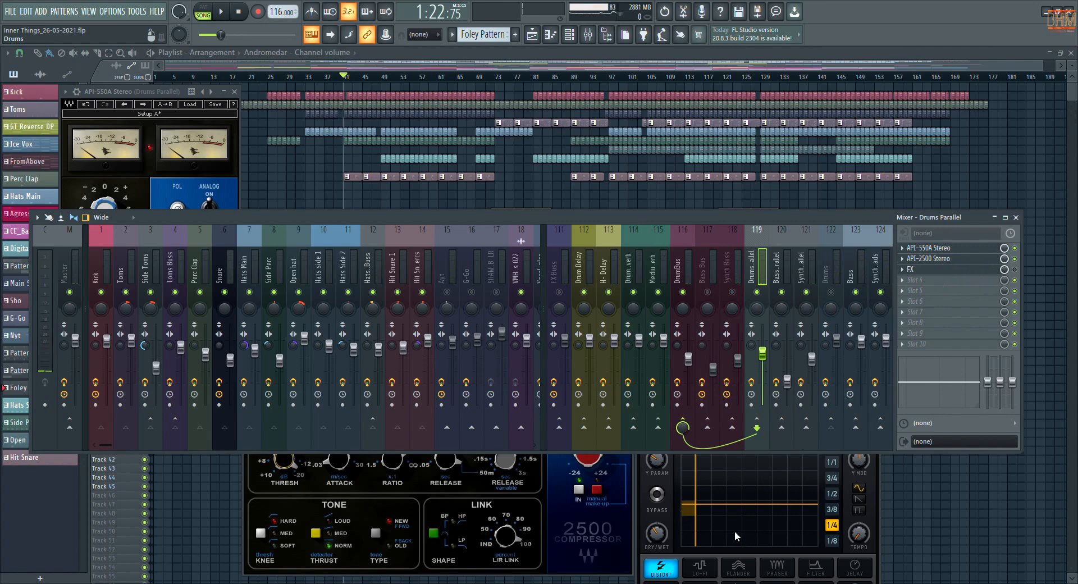
# Open the FX Effector on Drums Parallel and place its window clear over the mixer
pyautogui.click(948, 271)
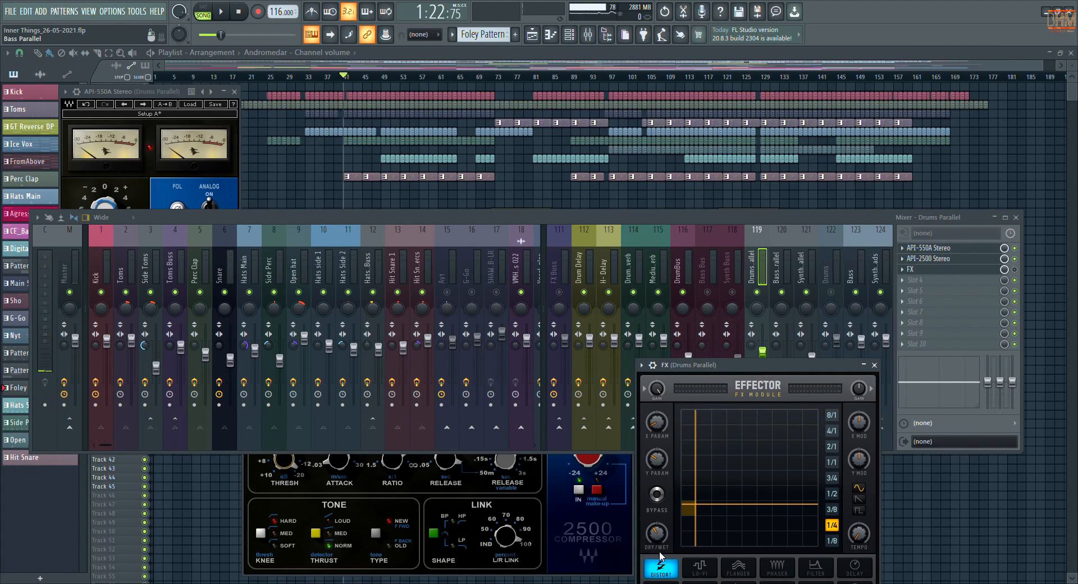
pyautogui.moveTo(746, 361); pyautogui.dragTo(656, 282)
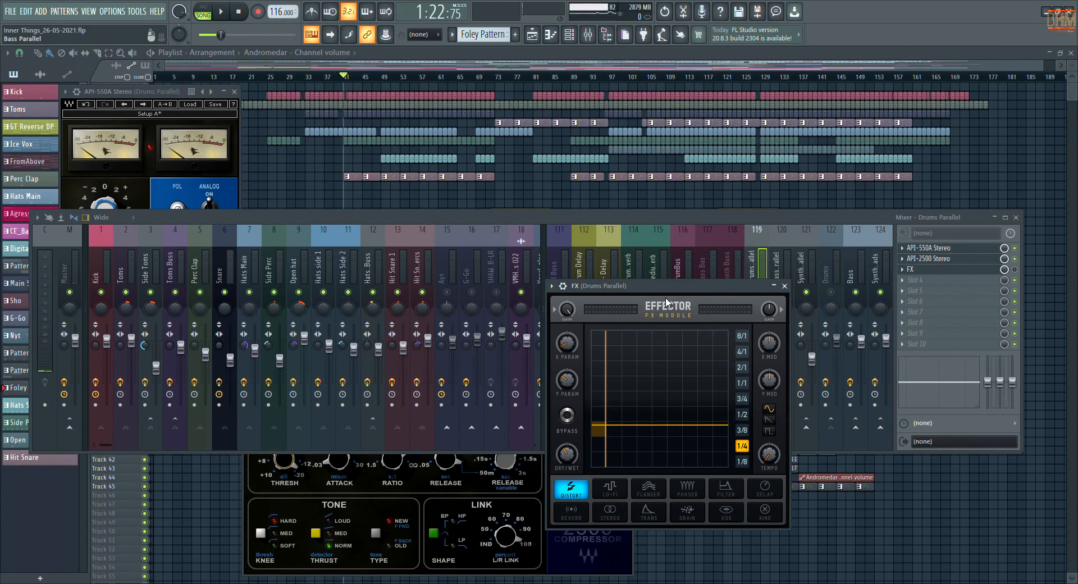
pyautogui.moveTo(664, 289); pyautogui.dragTo(656, 274)
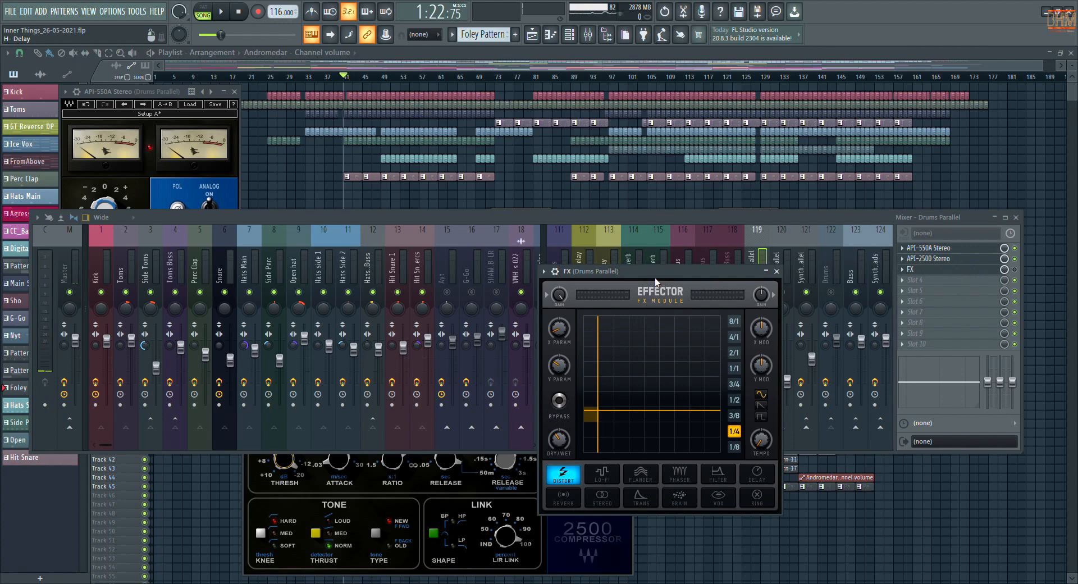
# Enable the FX slot on Drums Parallel and play the song briefly to hear the full effect chain
pyautogui.click(1014, 271)
pyautogui.press('space')
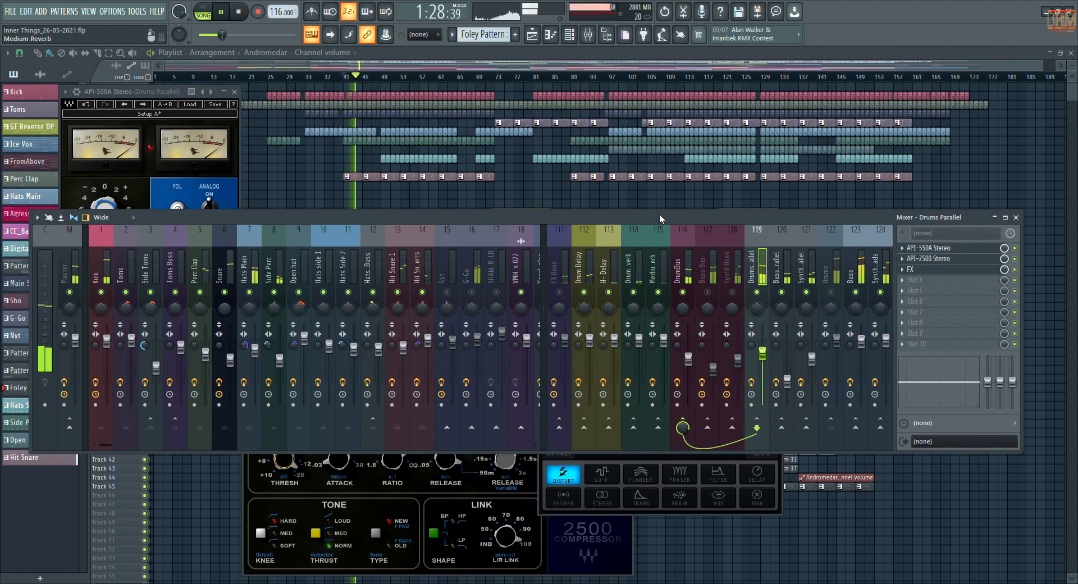
pyautogui.press('space')
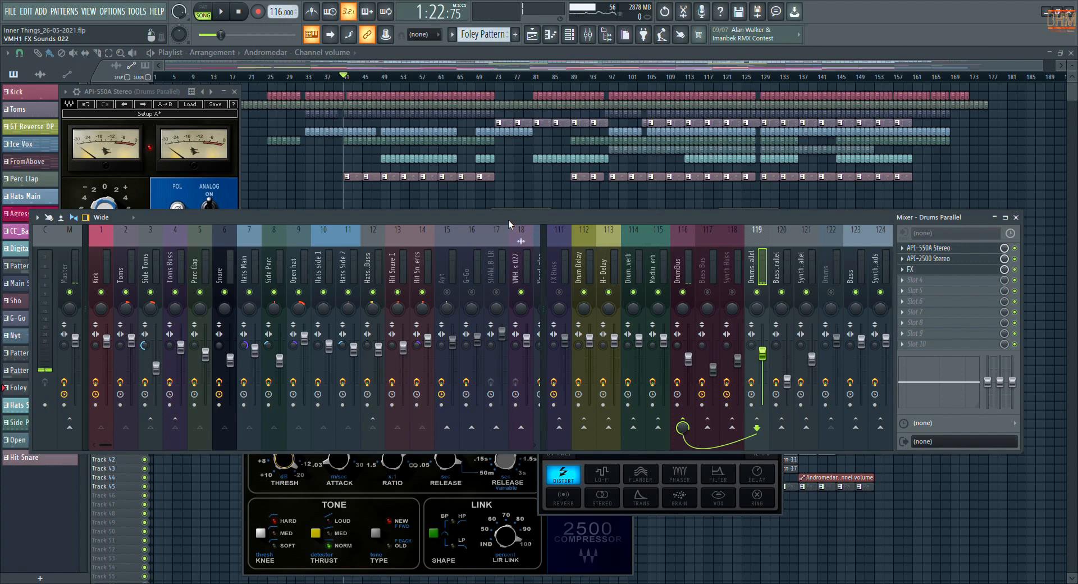
# With the song playing, raise the Effector's dry/wet mix to 100 and bring it back down to about 25.5
pyautogui.press('space')
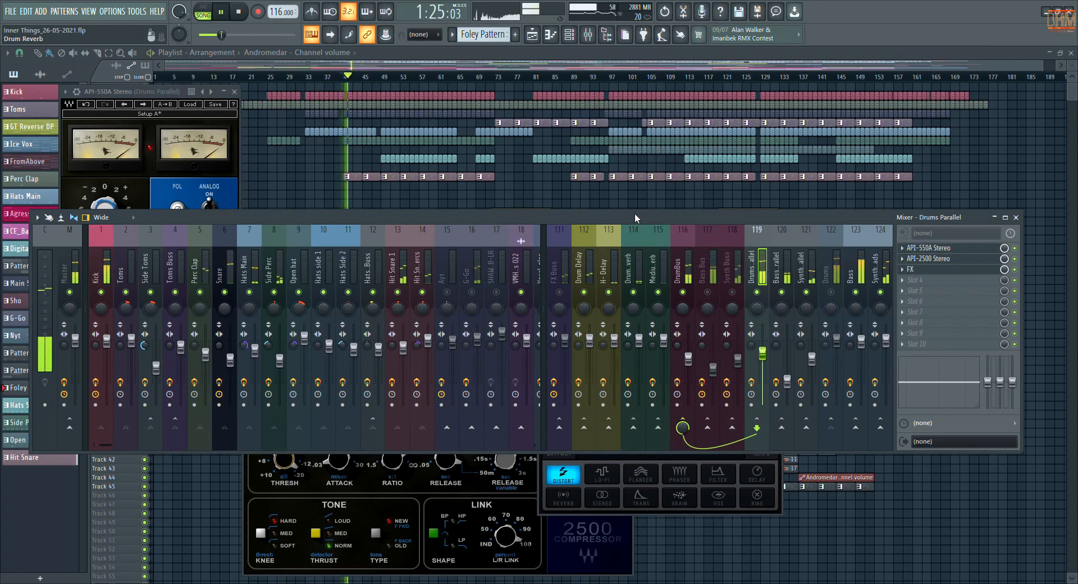
pyautogui.click(578, 509)
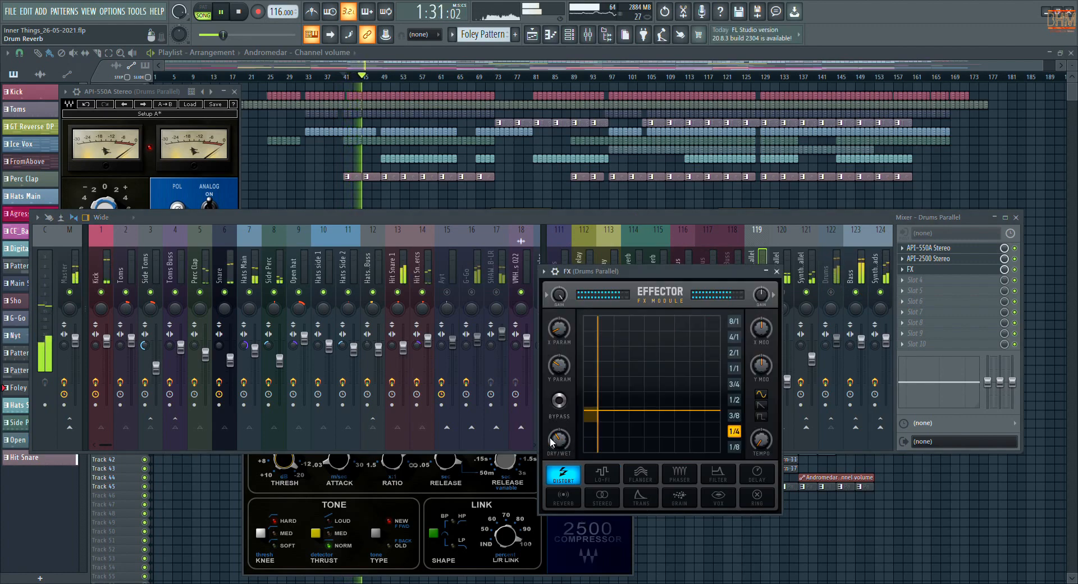
pyautogui.moveTo(556, 443); pyautogui.dragTo(556, 393)
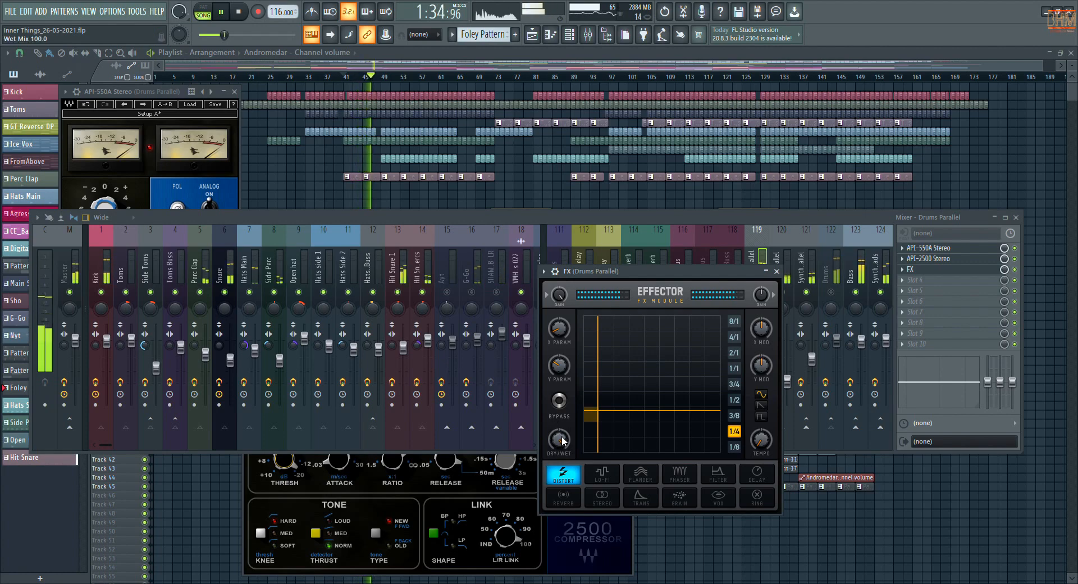
pyautogui.moveTo(564, 442); pyautogui.dragTo(564, 487)
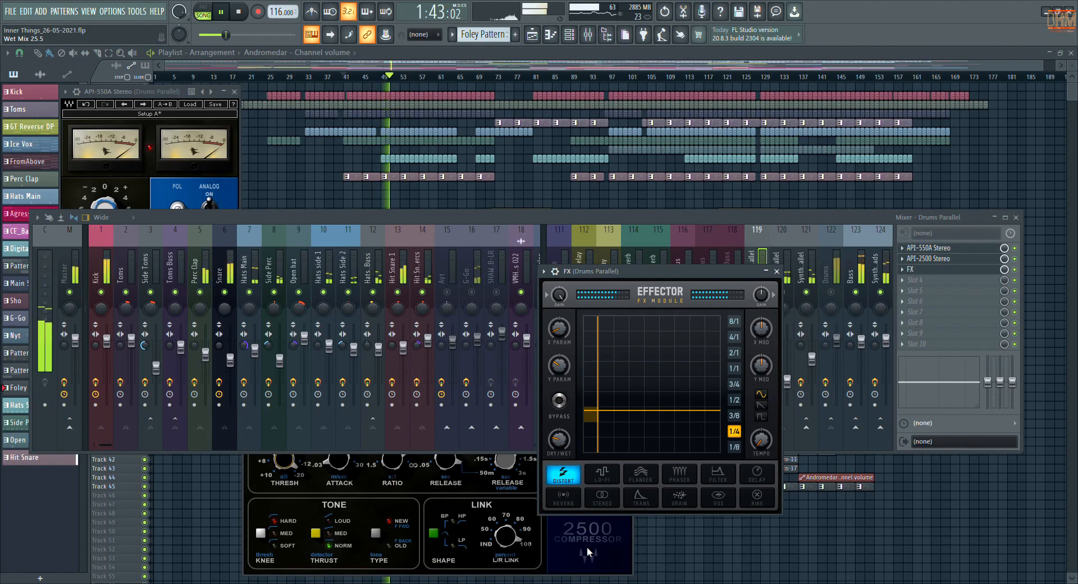
# Audition the Effector's distortion pad, settling near X 10.3 and Y 30.9, and stop playback
pyautogui.click(598, 408)
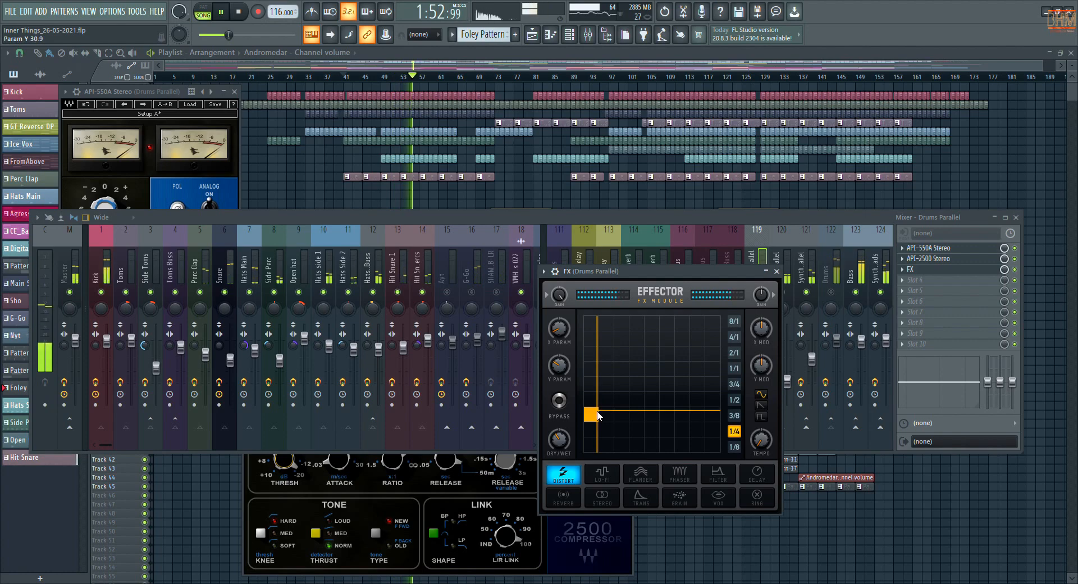
pyautogui.moveTo(598, 413)
pyautogui.mouseDown()
pyautogui.moveTo(640, 387)
pyautogui.moveTo(704, 443)
pyautogui.moveTo(680, 370)
pyautogui.moveTo(599, 414)
pyautogui.mouseUp()
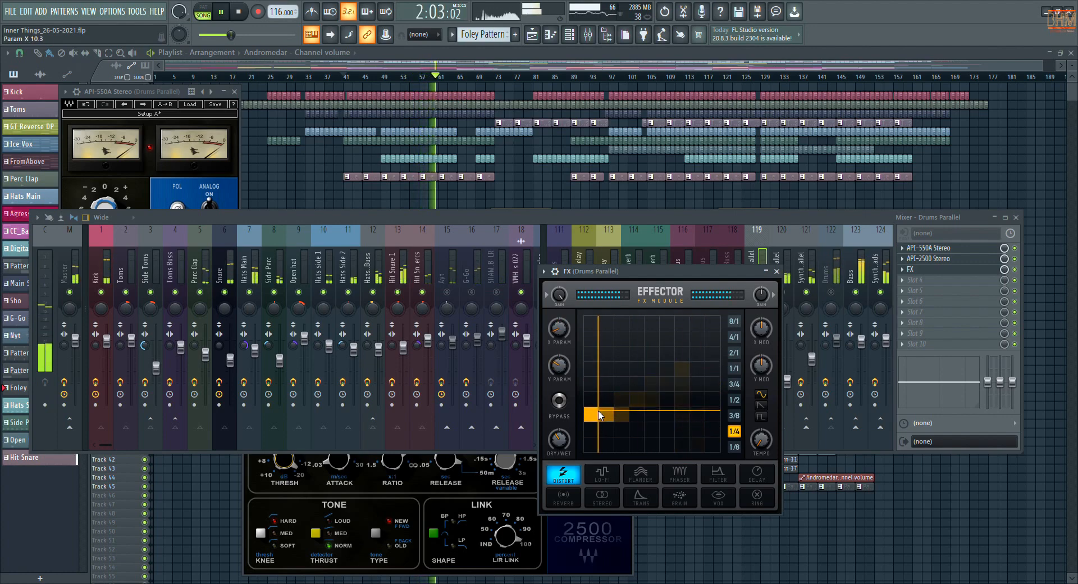
pyautogui.press('space')
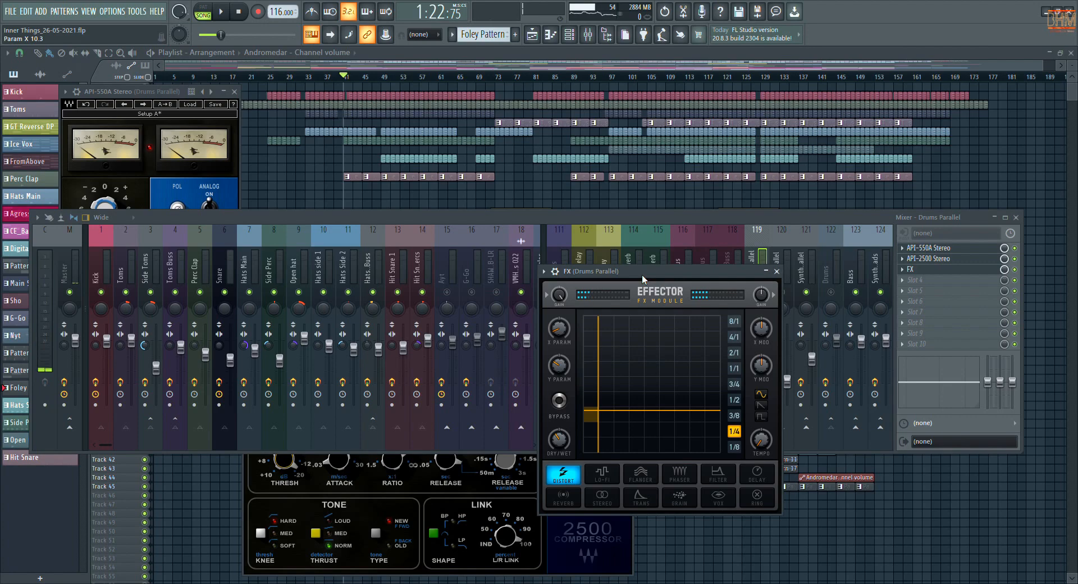
# Unmute the Drums track, pull the Drums Parallel fader down near silence, and start playback with both tracks active
pyautogui.click(724, 218)
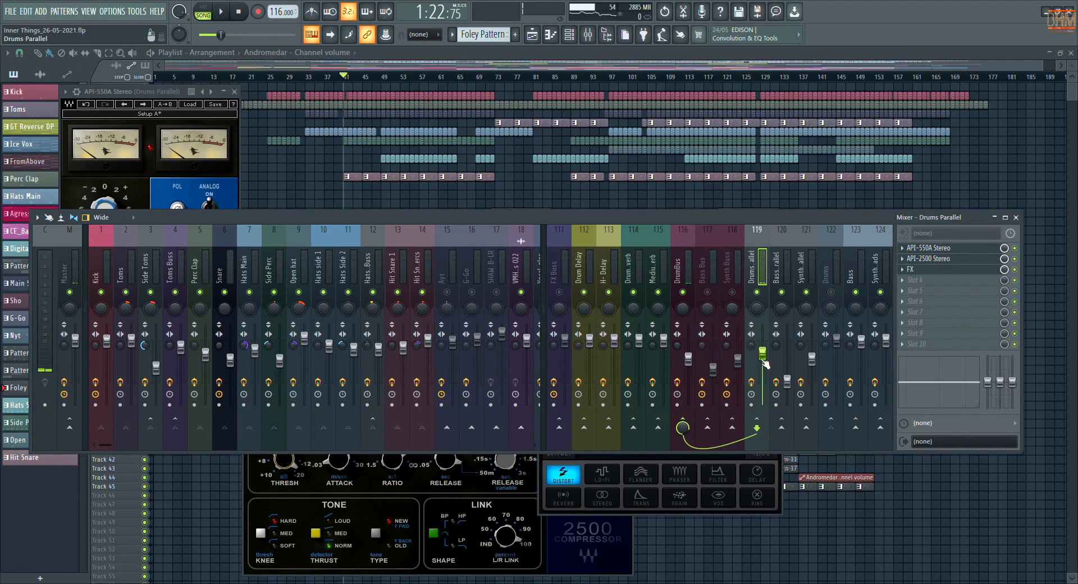
pyautogui.moveTo(764, 363); pyautogui.dragTo(777, 364)
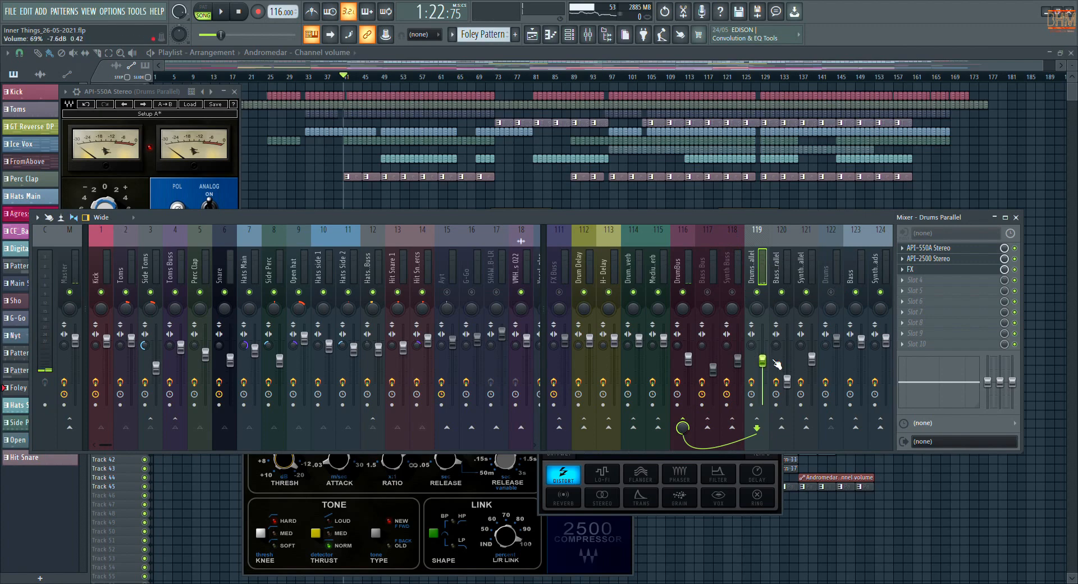
pyautogui.click(757, 292)
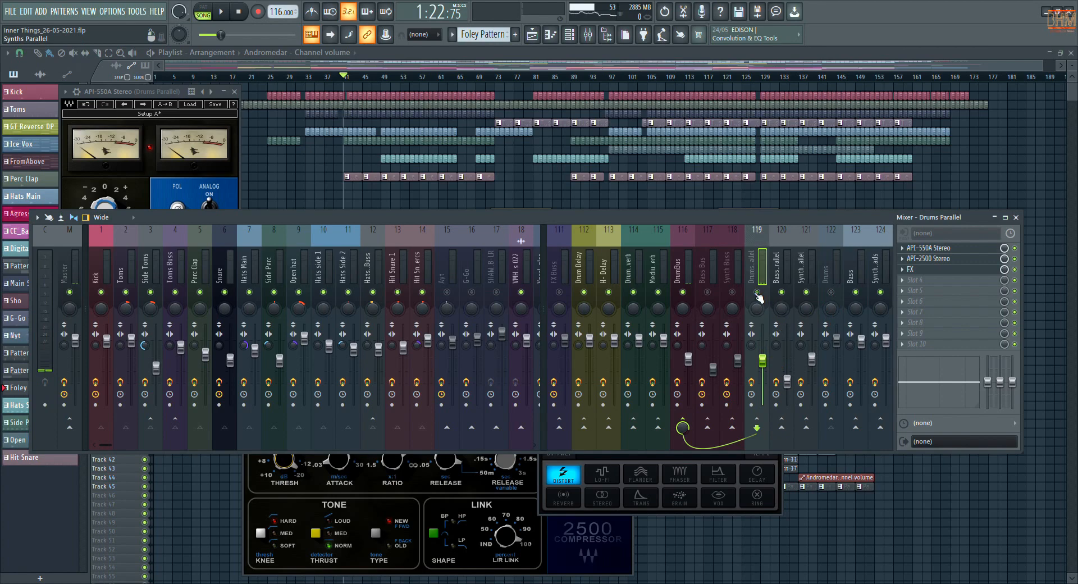
pyautogui.click(832, 292)
pyautogui.moveTo(762, 361); pyautogui.dragTo(765, 405)
pyautogui.press('space')
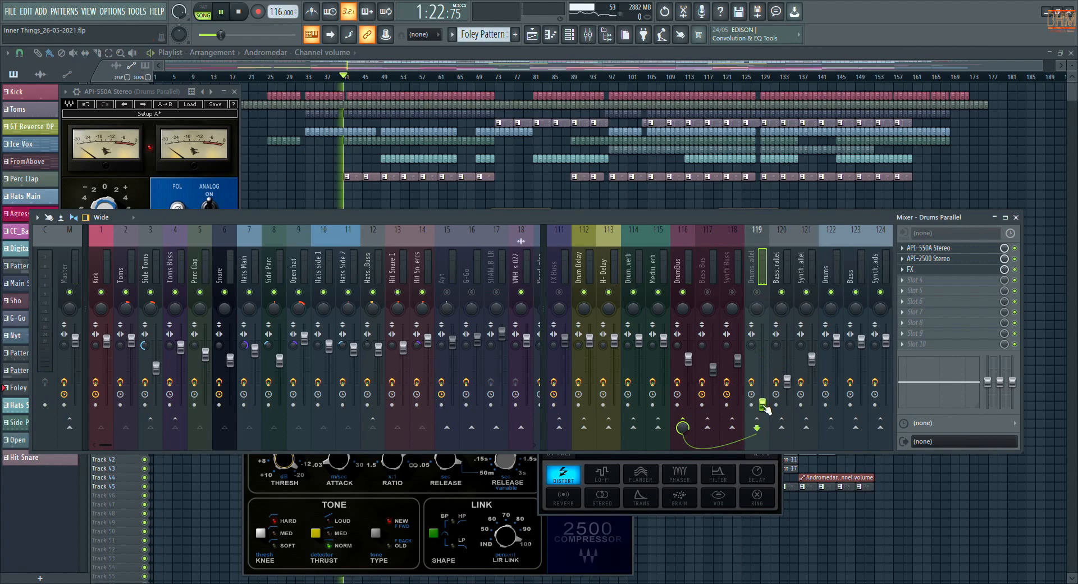
pyautogui.click(757, 292)
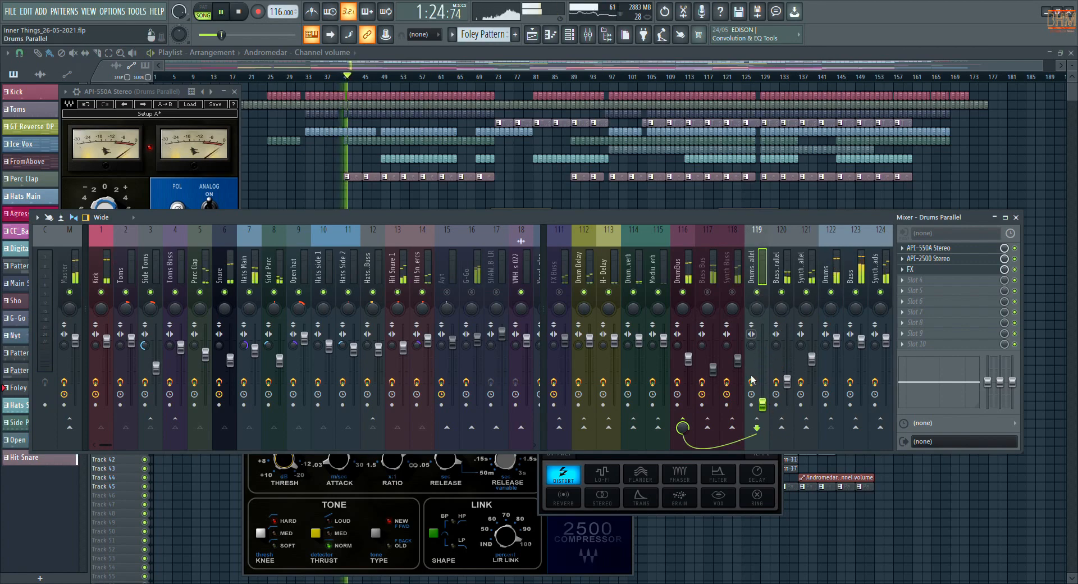
# Blend Drums Parallel in under the Drums track by raising its fader to about 73% (-6.6 dB)
pyautogui.click(841, 279)
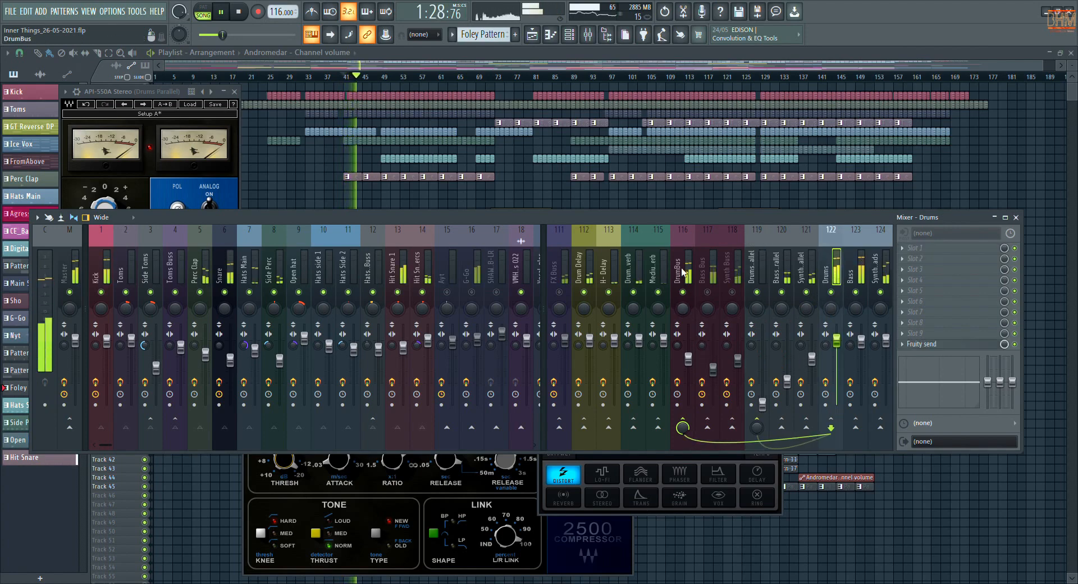
pyautogui.click(762, 402)
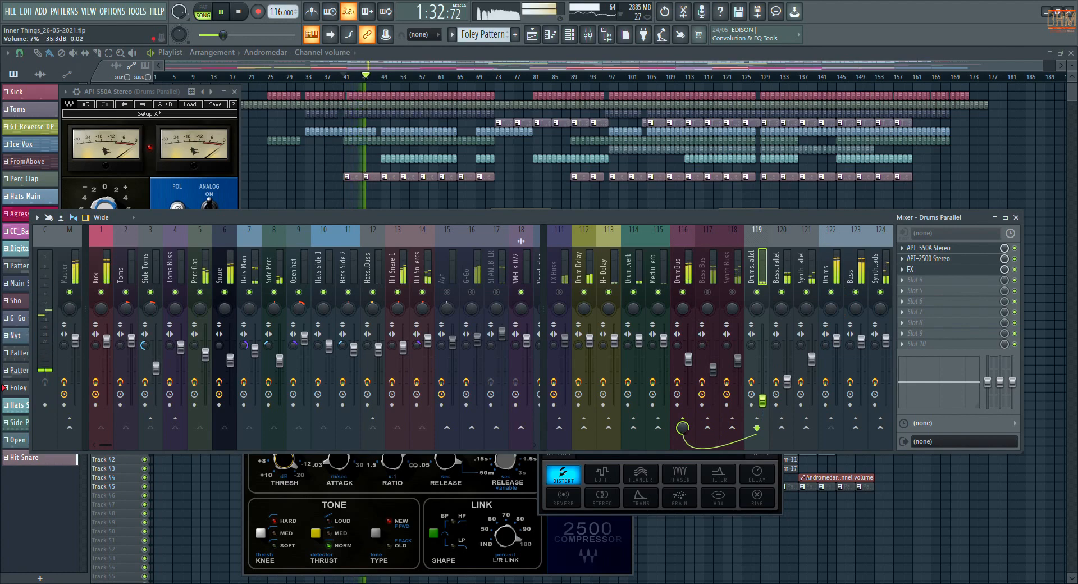
pyautogui.moveTo(762, 400); pyautogui.dragTo(762, 358)
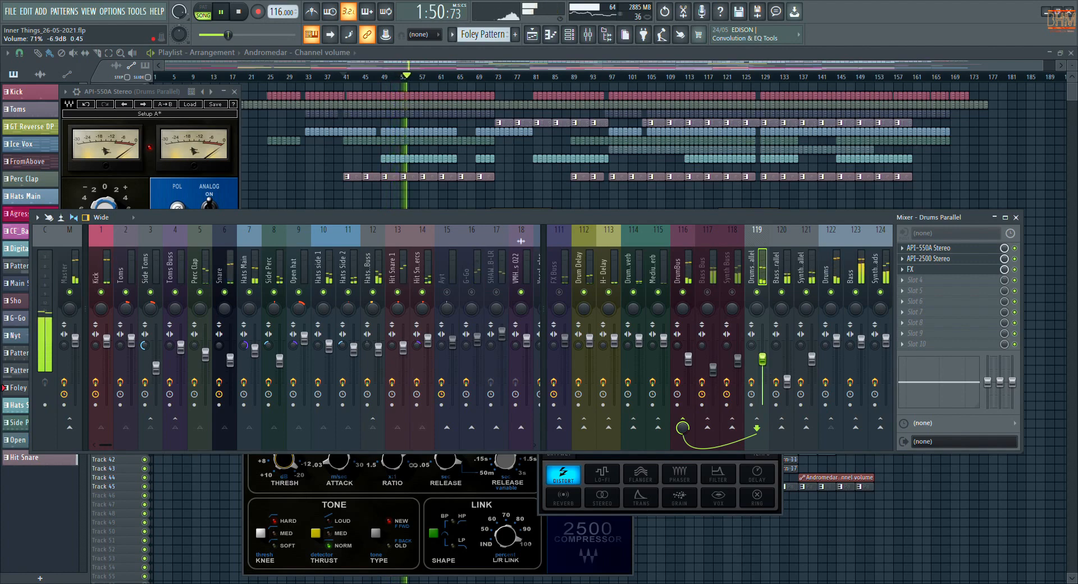
pyautogui.moveTo(762, 359); pyautogui.dragTo(762, 358)
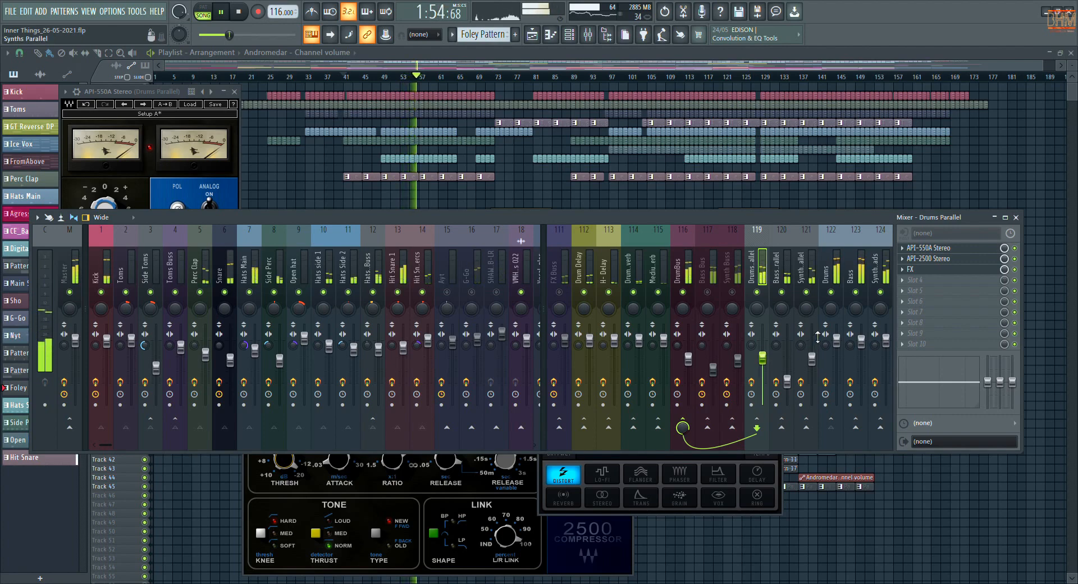
# Compare the mix using the Drums Parallel mute, set its fader to about 70% (-7.1 dB), and stop playback
pyautogui.click(757, 293)
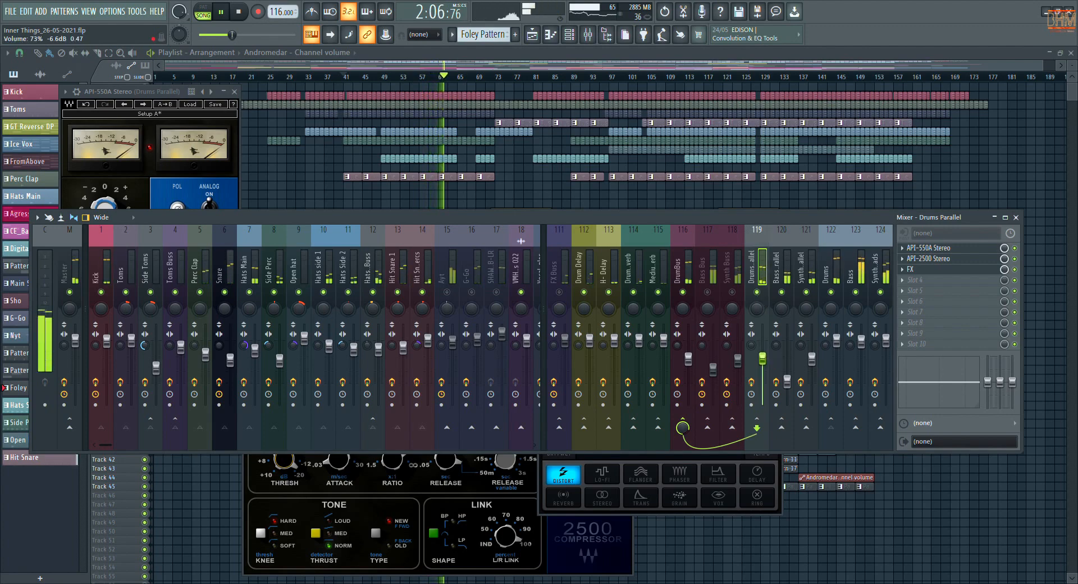
pyautogui.moveTo(763, 359); pyautogui.dragTo(762, 361)
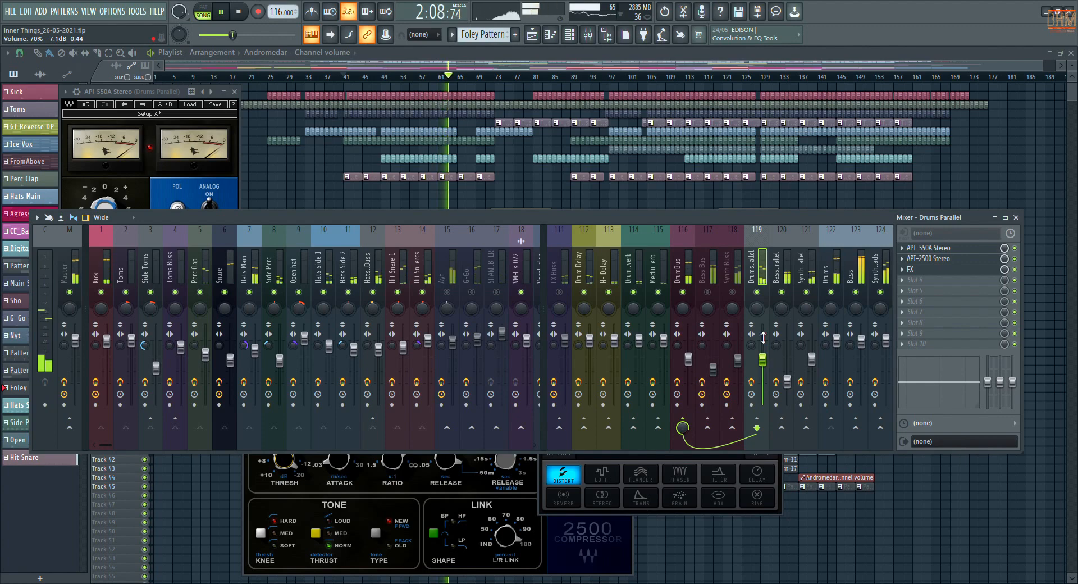
pyautogui.press('space')
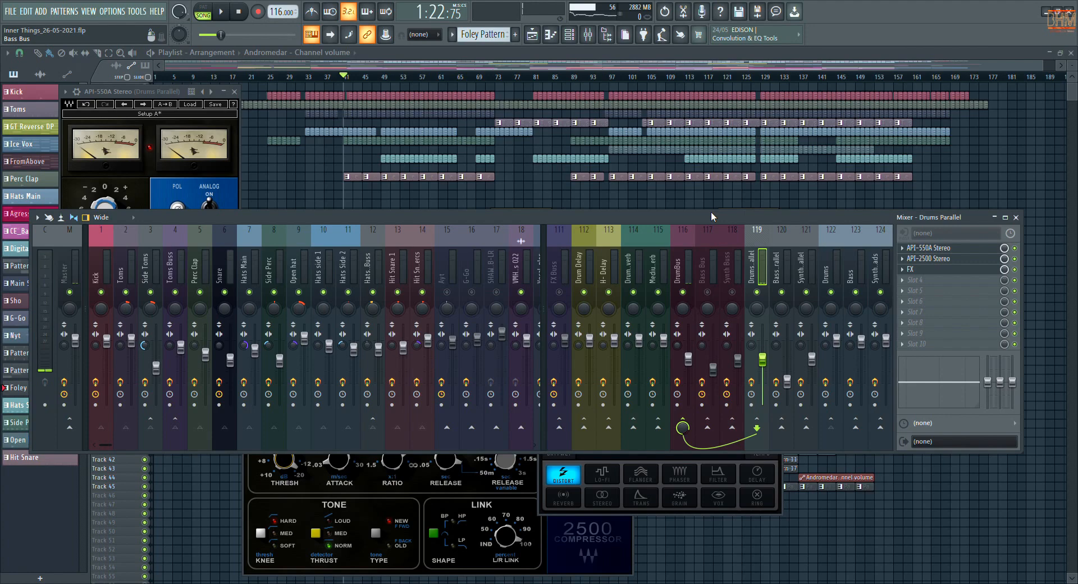
# Select the Drums track, check its Fruity send, and mute Drums Parallel
pyautogui.click(833, 267)
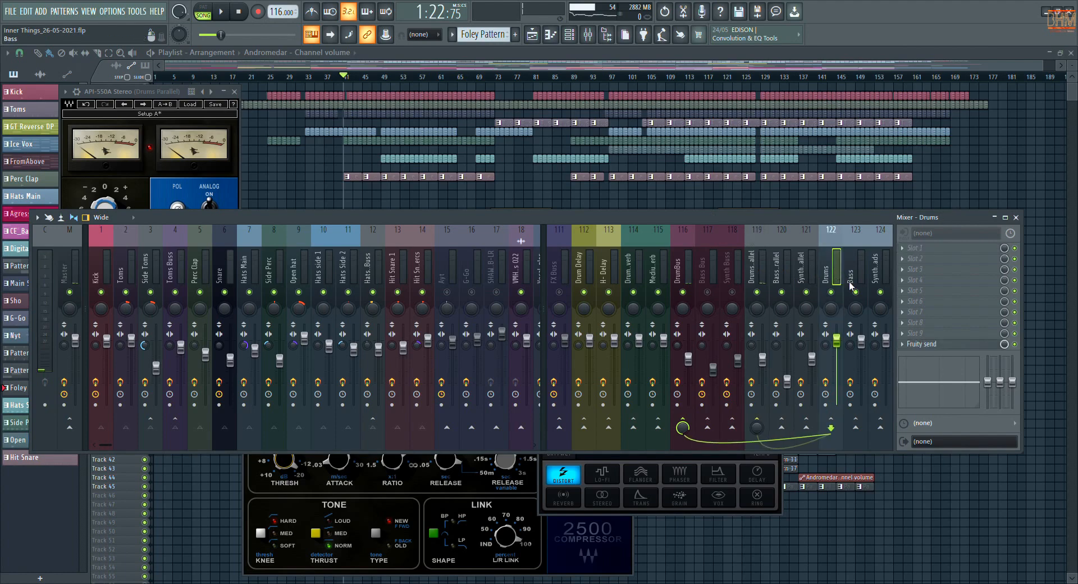
pyautogui.click(932, 344)
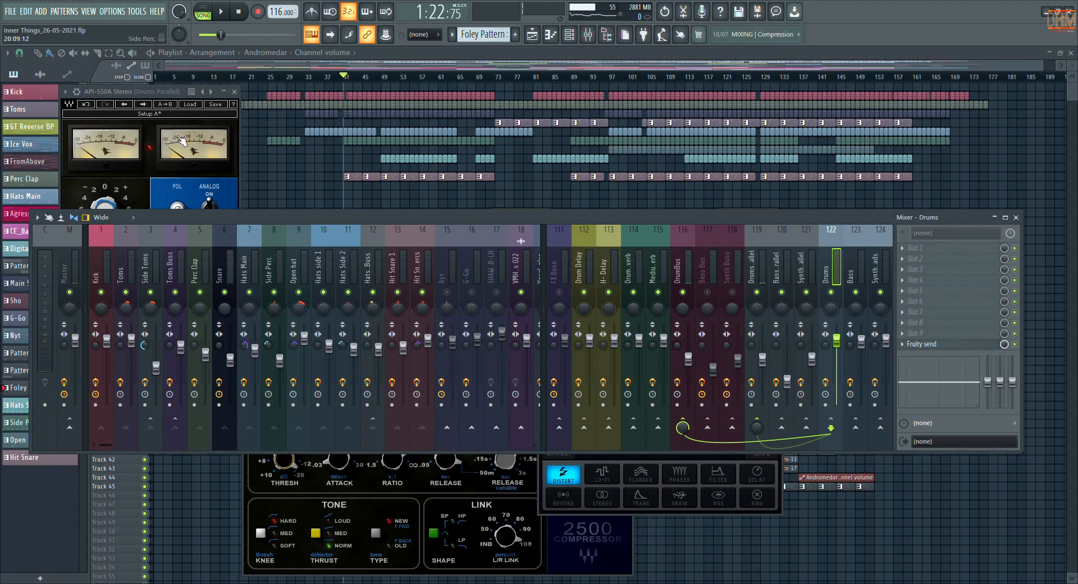
pyautogui.click(177, 134)
pyautogui.click(757, 293)
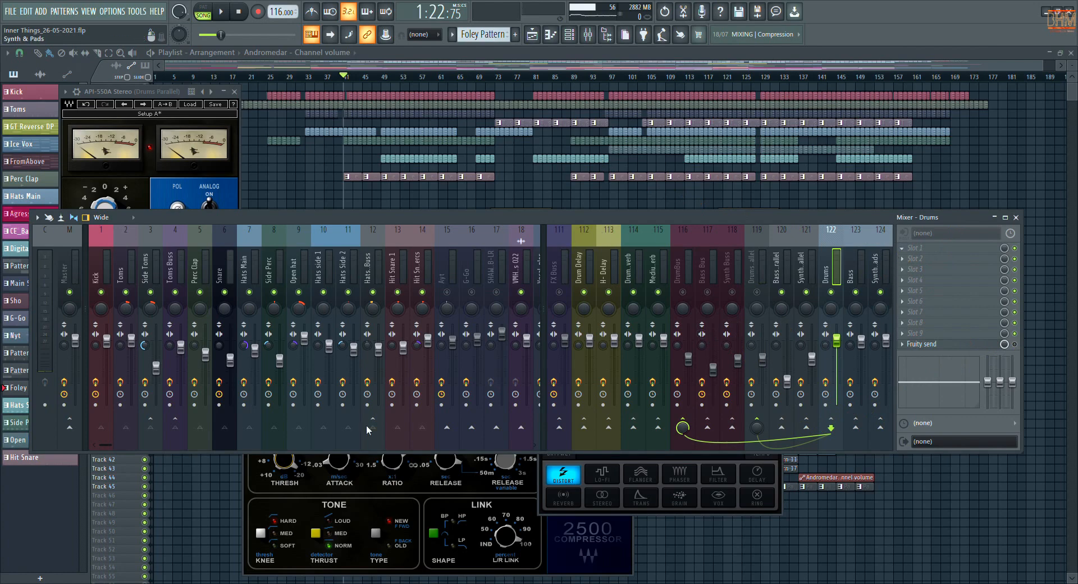
# Add Fruity parametric EQ 2 to the Drums track and make band 1 a high-pass filter with its cutoff between bands 2 and 3
pyautogui.click(360, 344)
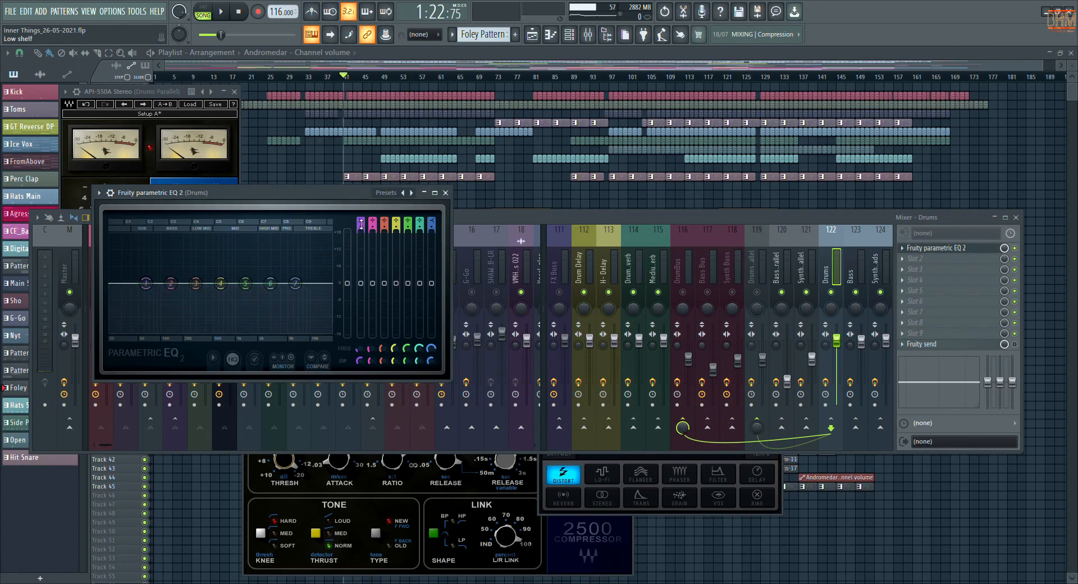
pyautogui.moveTo(361, 224); pyautogui.dragTo(361, 234)
pyautogui.scroll(-2, 147, 289)
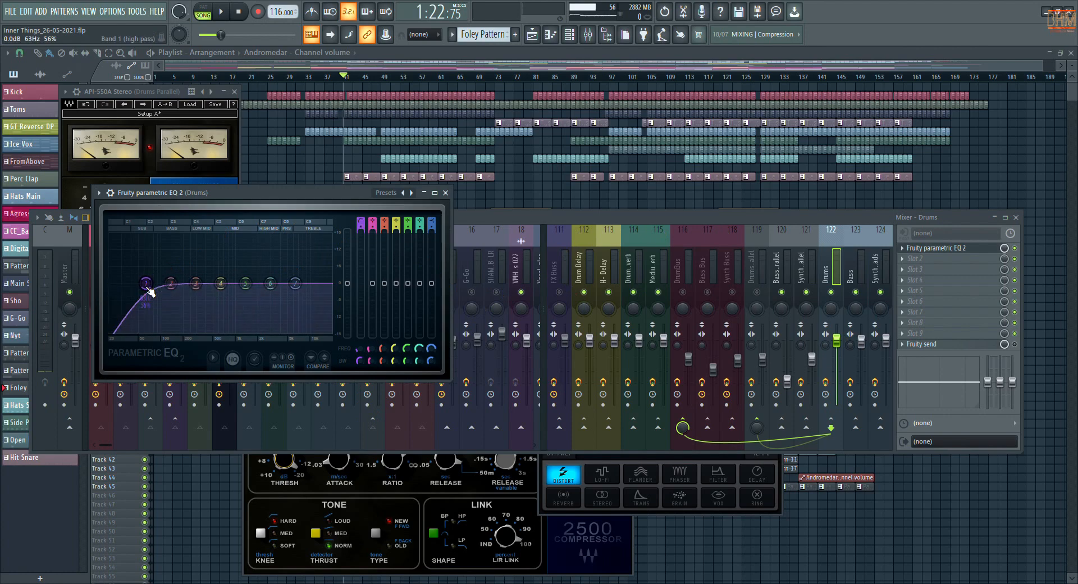
pyautogui.moveTo(149, 289); pyautogui.dragTo(190, 289)
# Audition the mix with DrumBus unmuted, raising the Drums equalizer's high-pass cutoff to just above band 3, and stop playback
pyautogui.press('space')
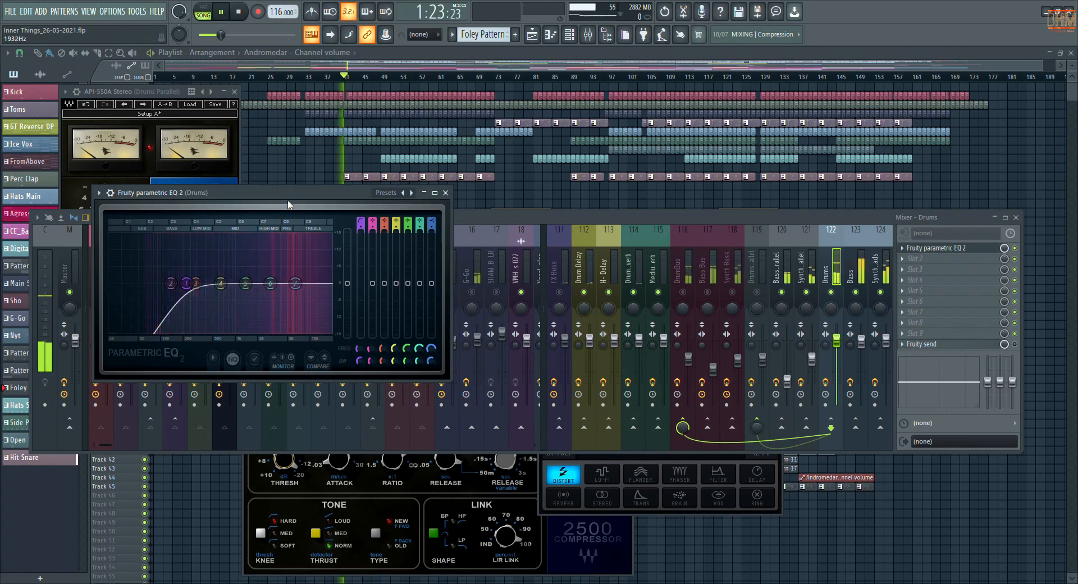
pyautogui.click(690, 301)
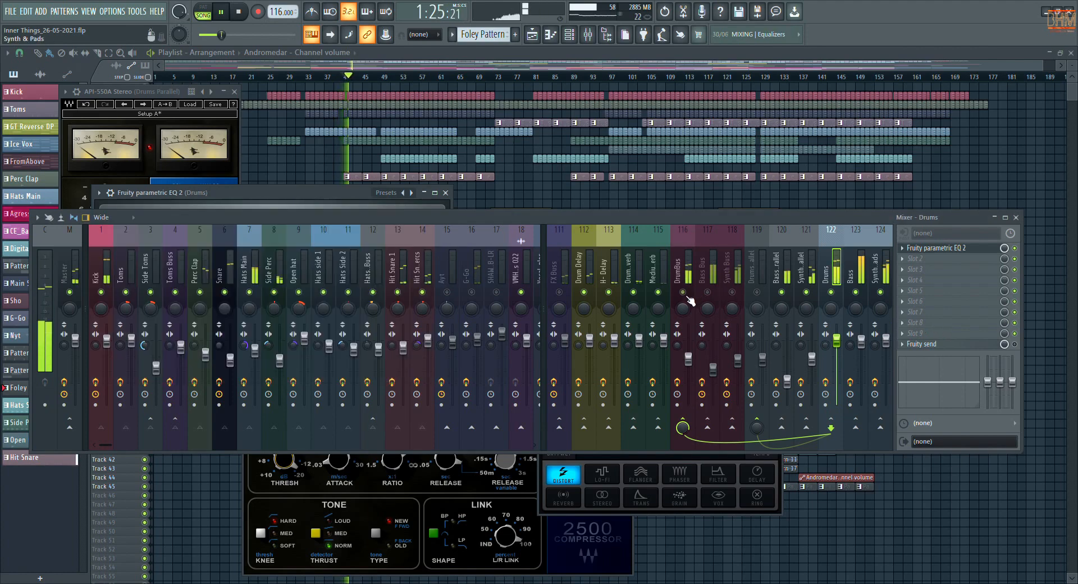
pyautogui.click(930, 251)
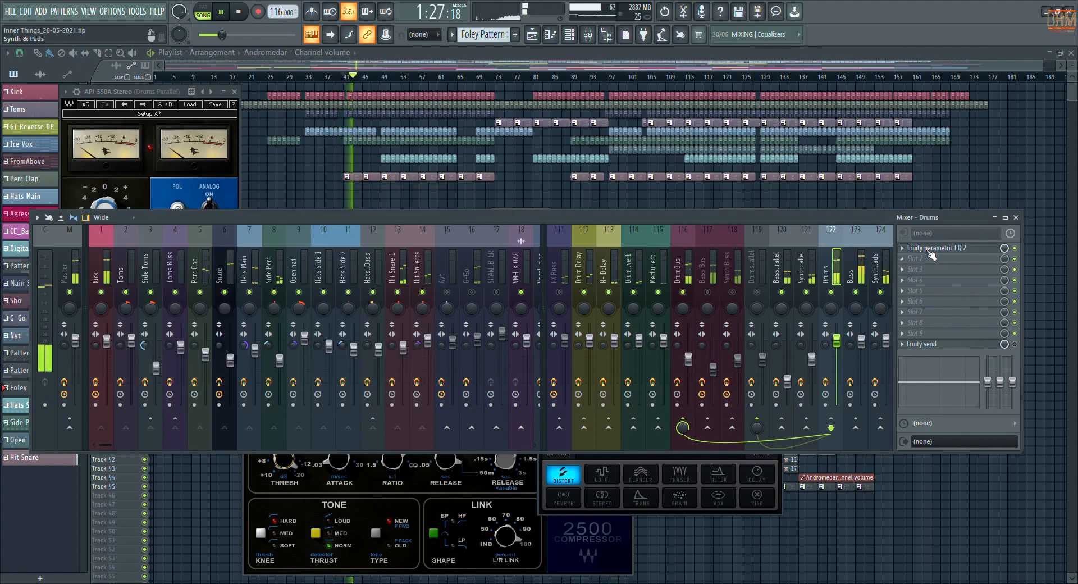
pyautogui.click(929, 251)
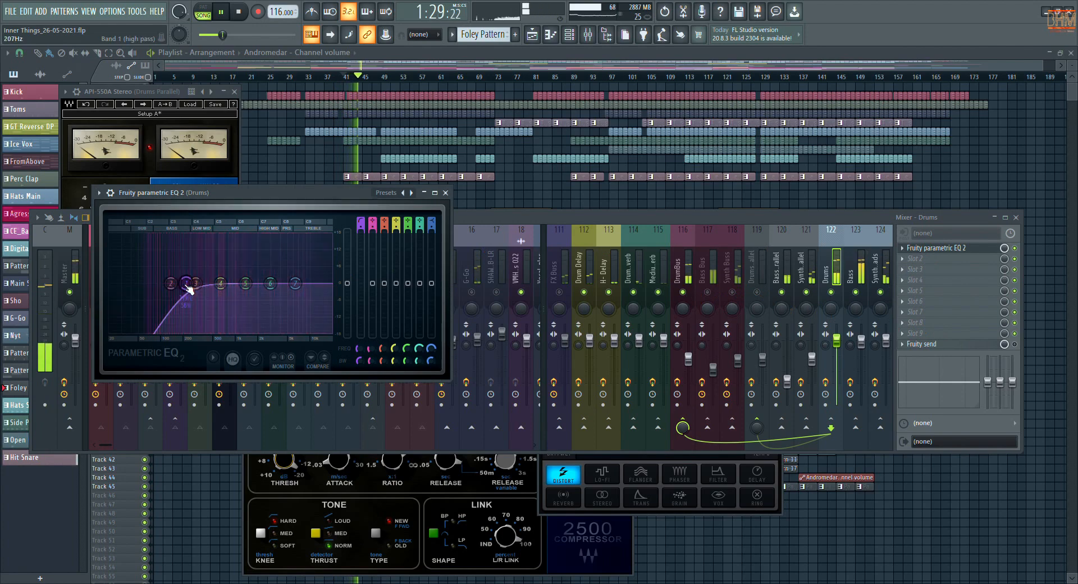
pyautogui.moveTo(188, 289); pyautogui.dragTo(200, 283)
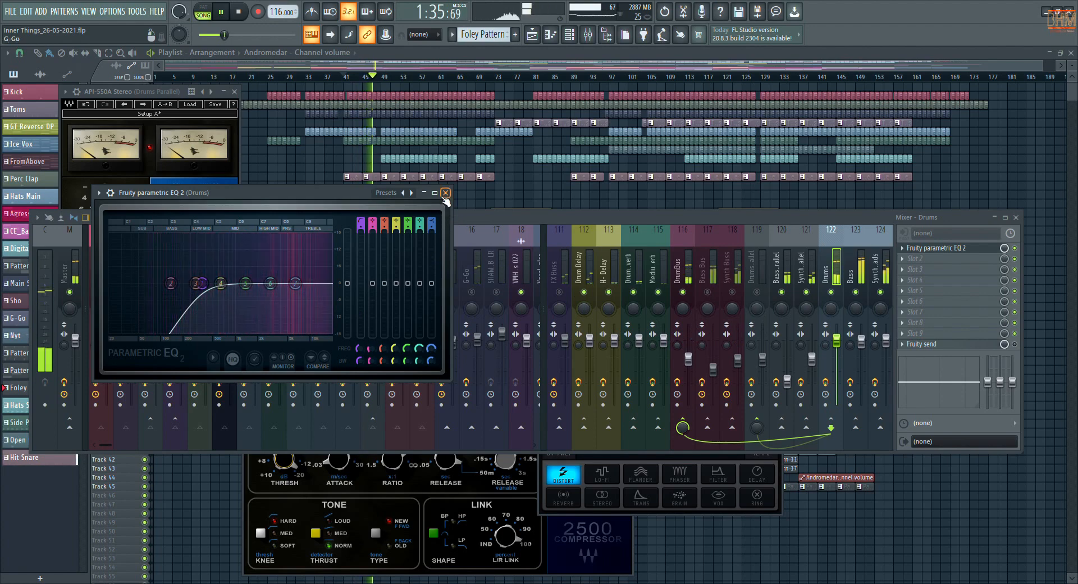
pyautogui.click(445, 193)
pyautogui.press('space')
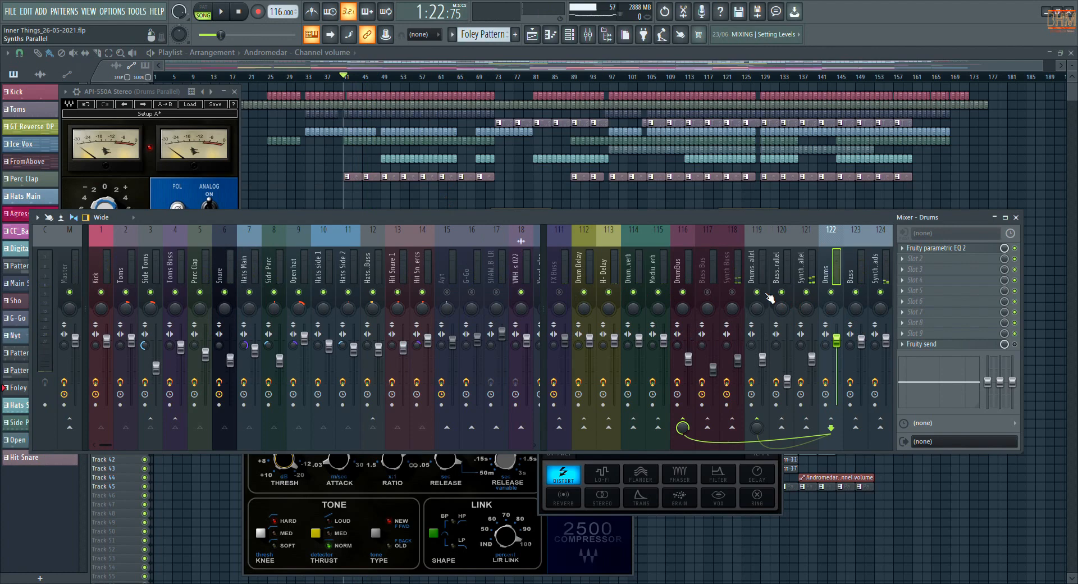
# Play the song and raise the mixer send from Drums to Drums Parallel, testing the Drums fader
pyautogui.press('space')
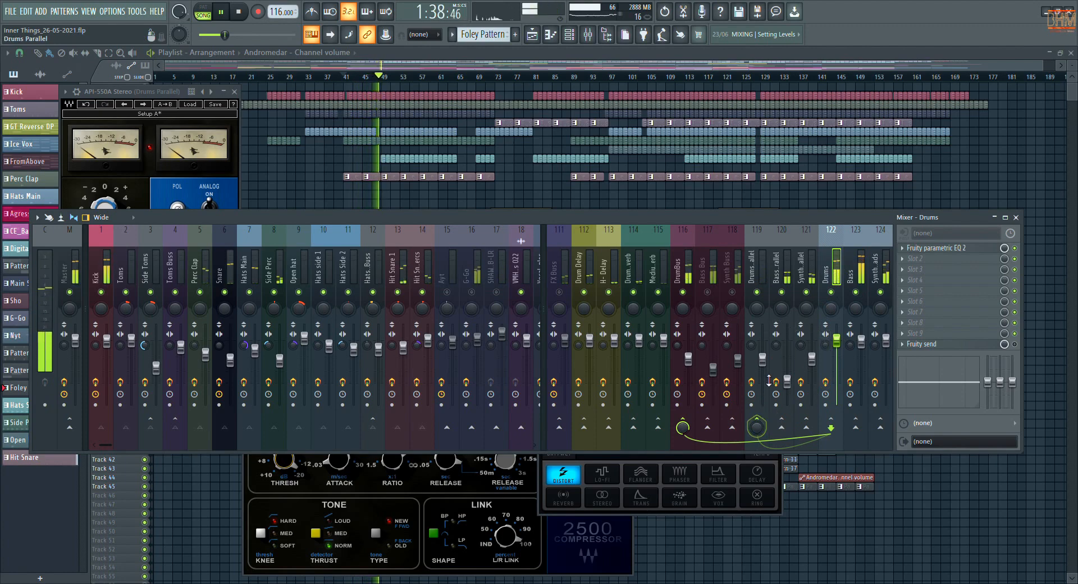
pyautogui.moveTo(758, 428); pyautogui.dragTo(758, 382)
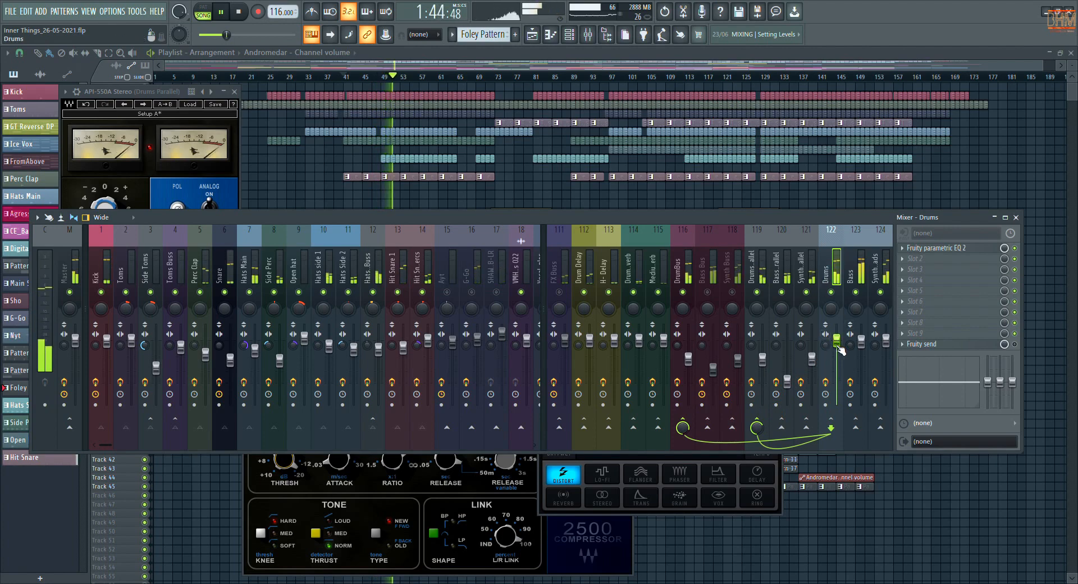
pyautogui.moveTo(836, 338)
pyautogui.mouseDown()
pyautogui.moveTo(836, 404)
pyautogui.moveTo(837, 340)
pyautogui.mouseUp()
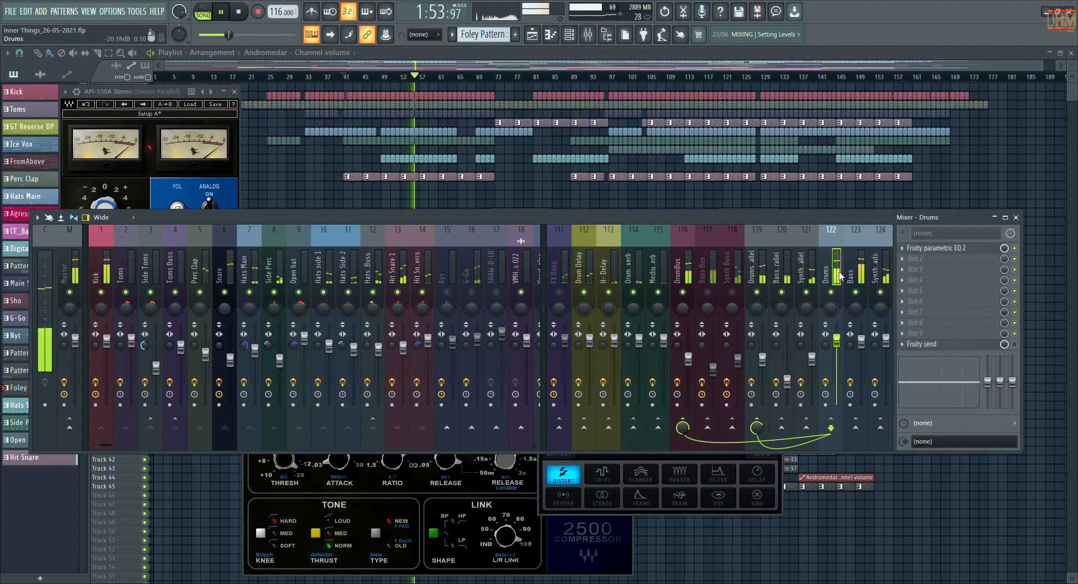
# Remove Fruity parametric EQ 2 from the Drums track and stop playback
pyautogui.click(903, 248)
pyautogui.click(947, 239)
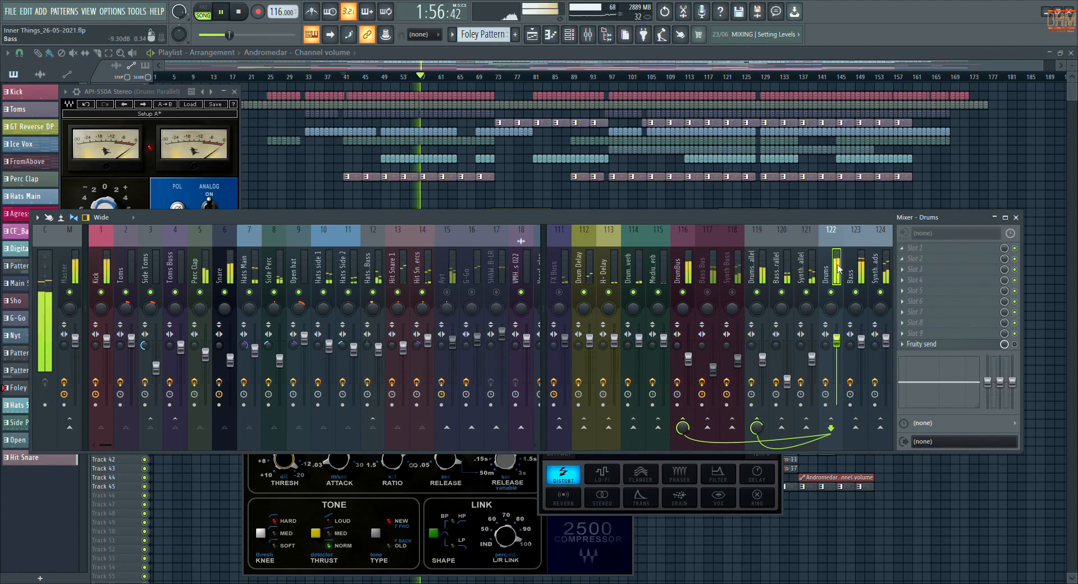
pyautogui.press('space')
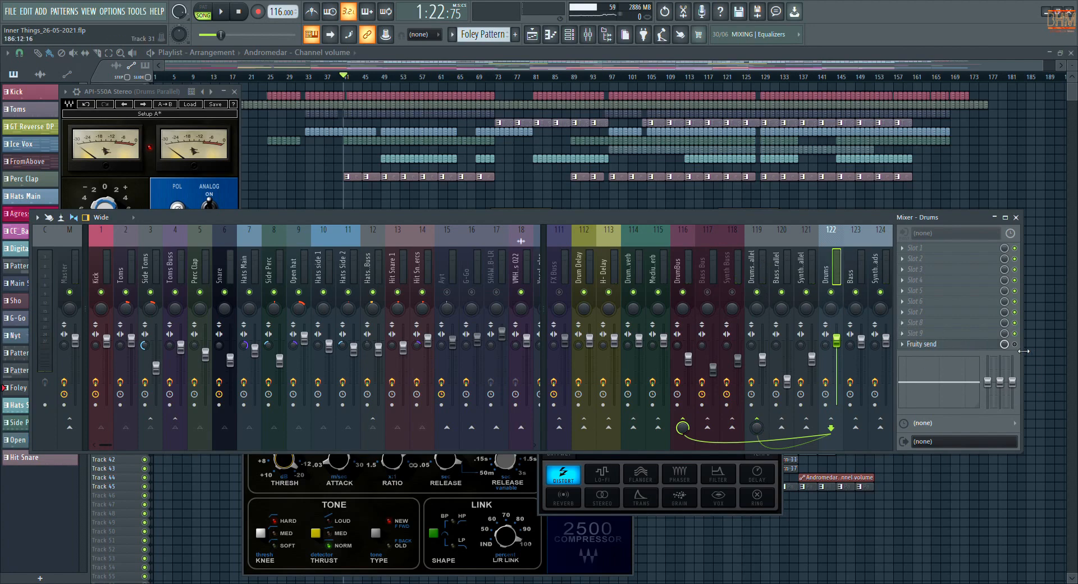
# Audition the mix with the Drums fader pulled down to 0%, undo the fader change, and stop playback
pyautogui.press('space')
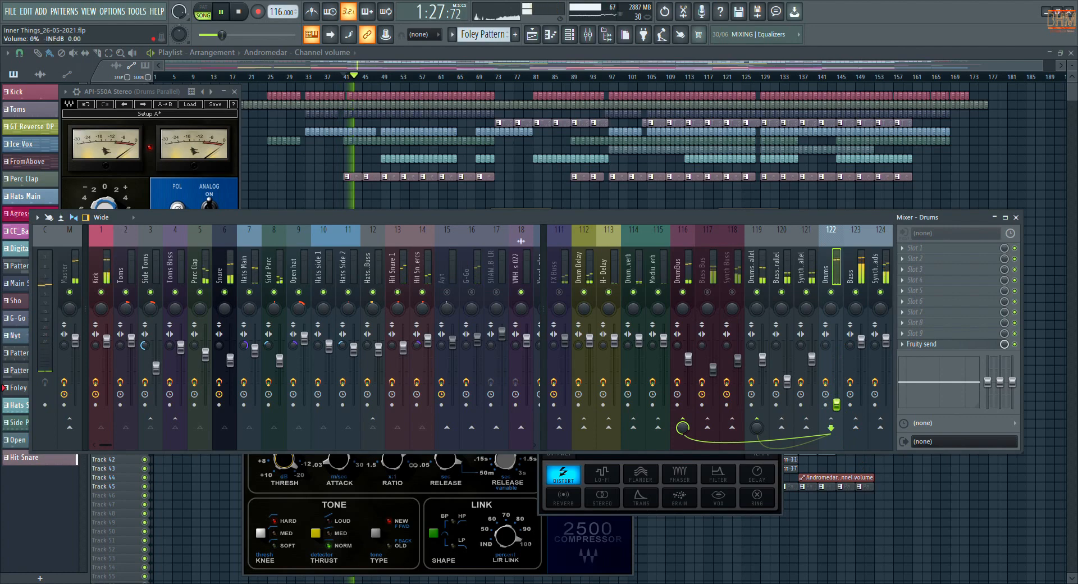
pyautogui.moveTo(837, 388); pyautogui.dragTo(837, 403)
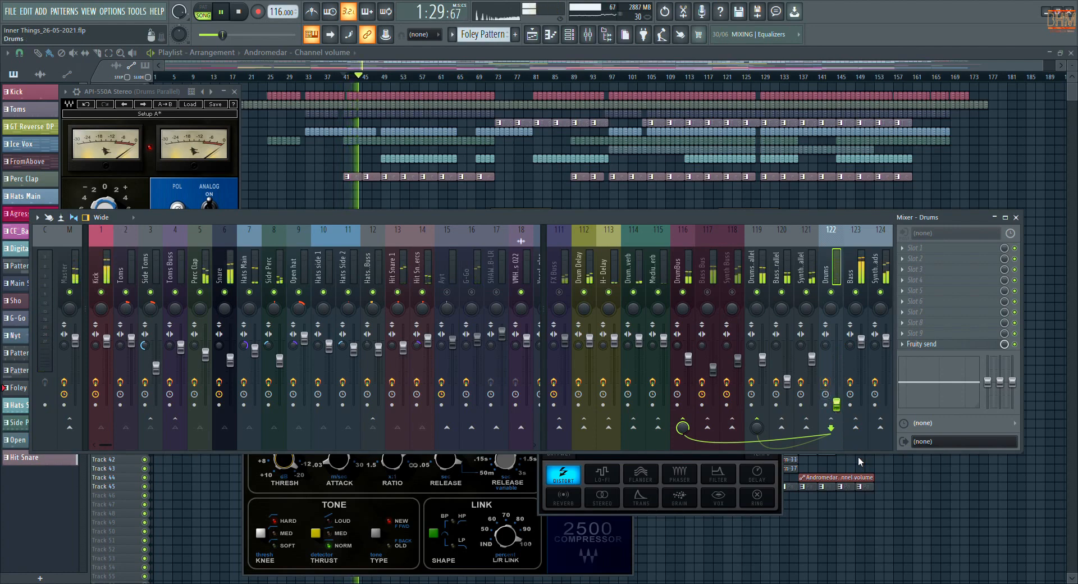
pyautogui.hotkey('ctrl', 'z')
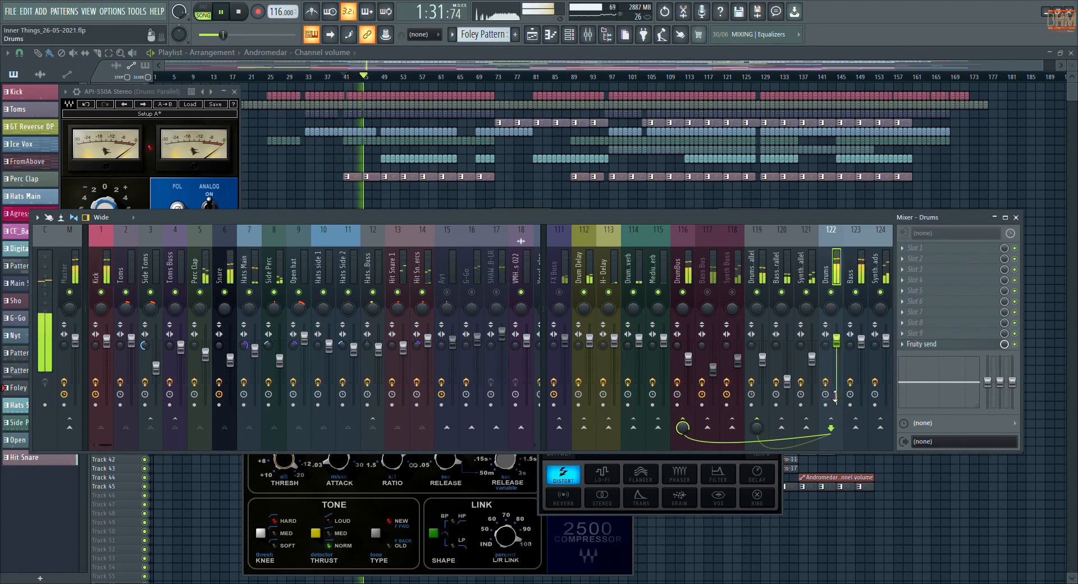
pyautogui.press('space')
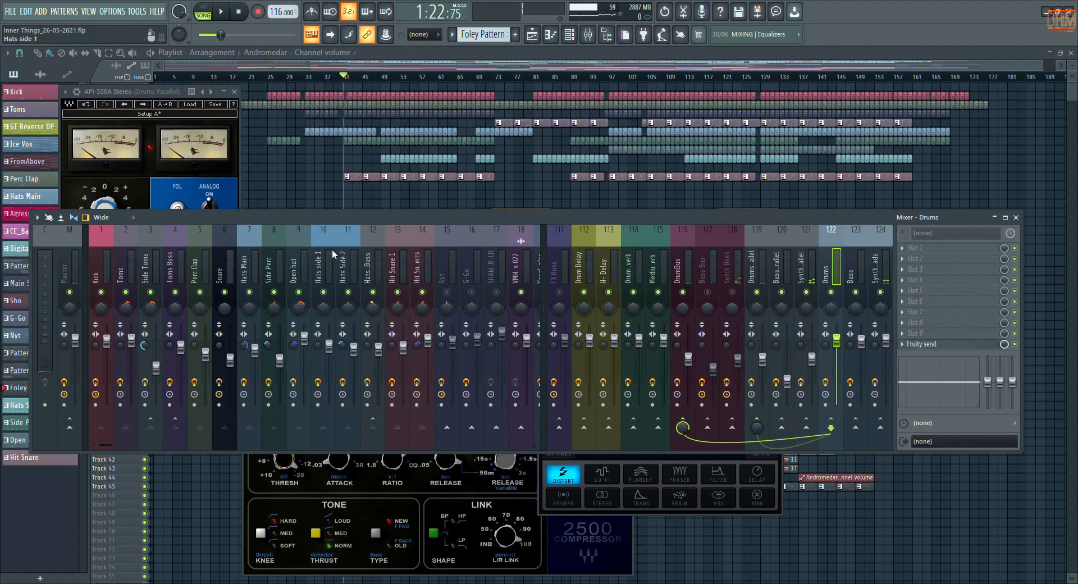
# Route Insert 44 to Drums and Drums Parallel instead of the Master, and remove both of those routes again
pyautogui.scroll(-10, 400, 261)
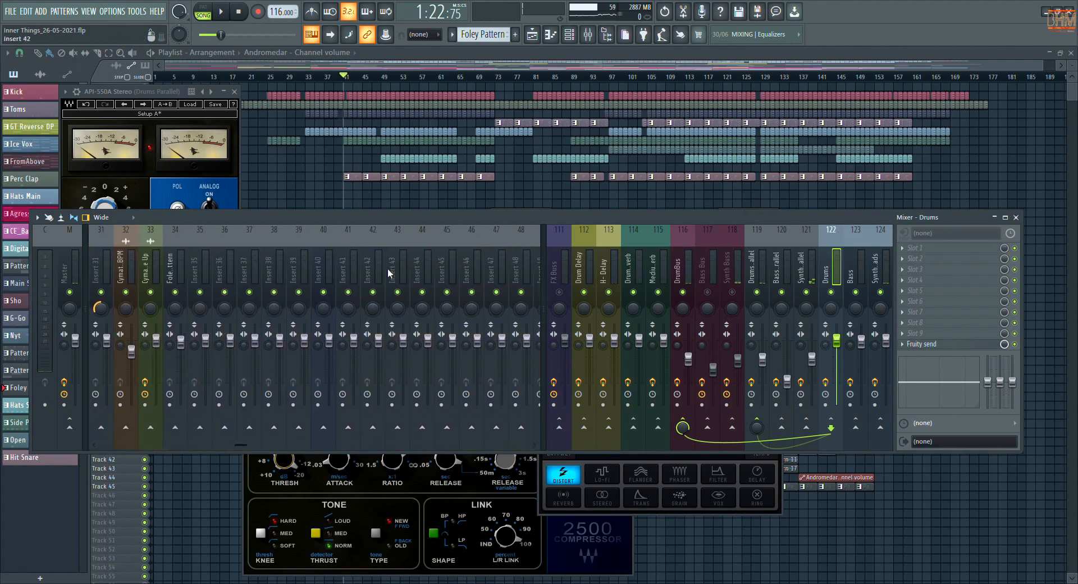
pyautogui.click(419, 266)
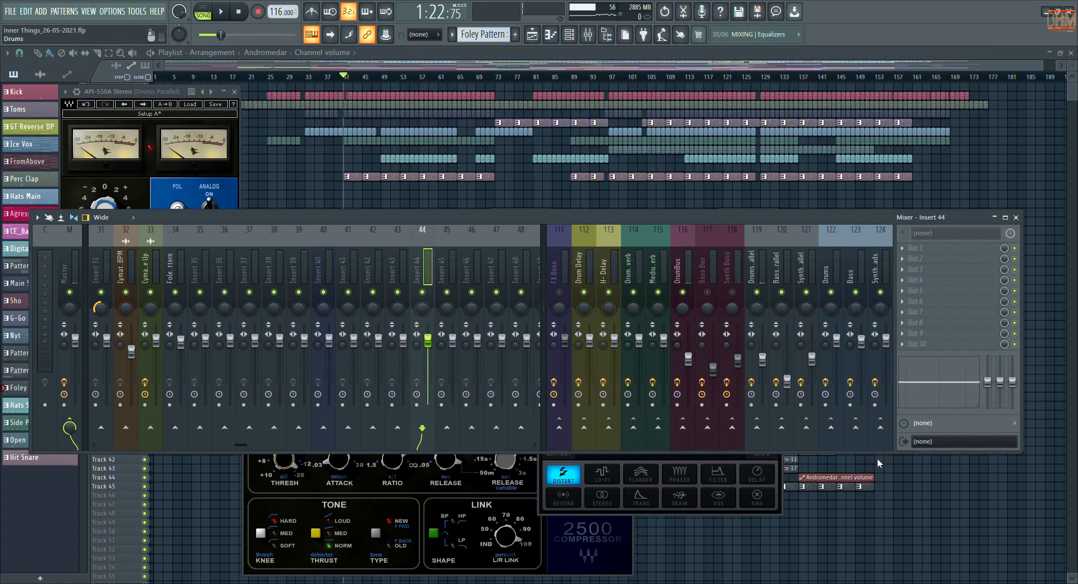
pyautogui.click(832, 427)
pyautogui.click(757, 427)
pyautogui.click(70, 427)
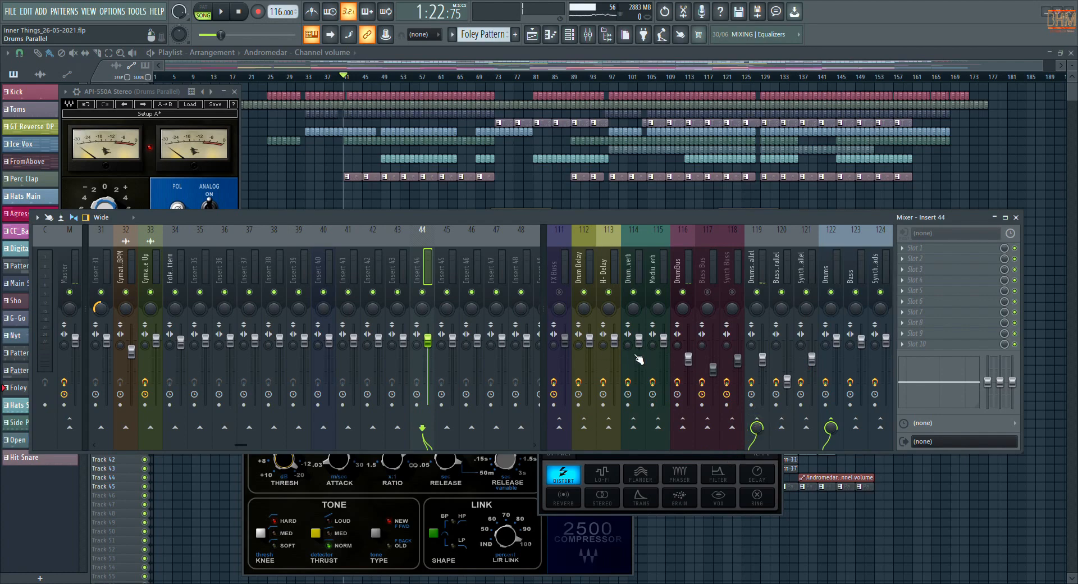
pyautogui.click(757, 427)
pyautogui.click(829, 426)
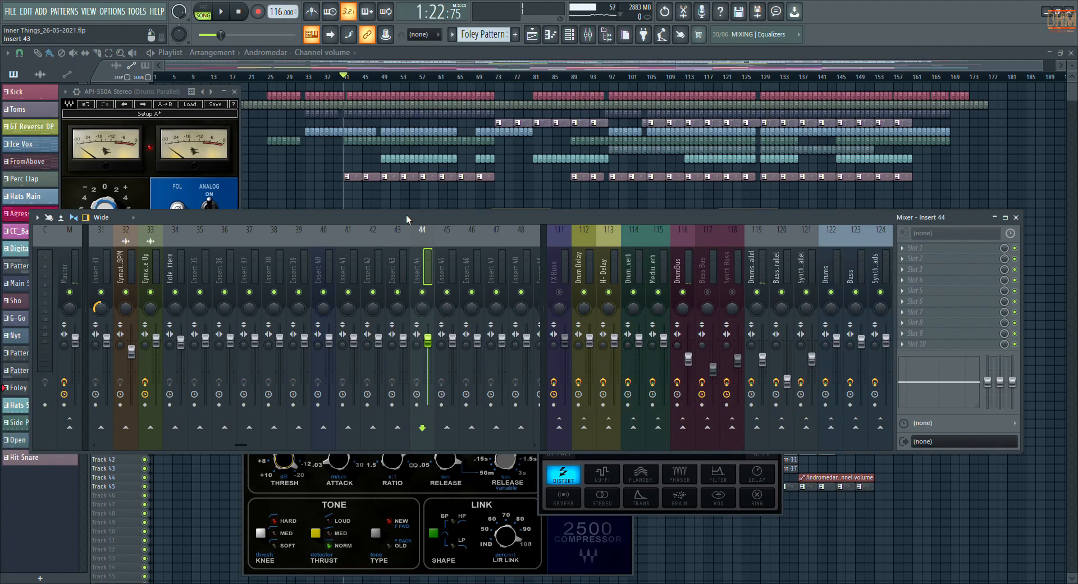
# Select the Drums track and play the song with DrumBus, Bass Bus and Synth Buss enabled
pyautogui.click(827, 269)
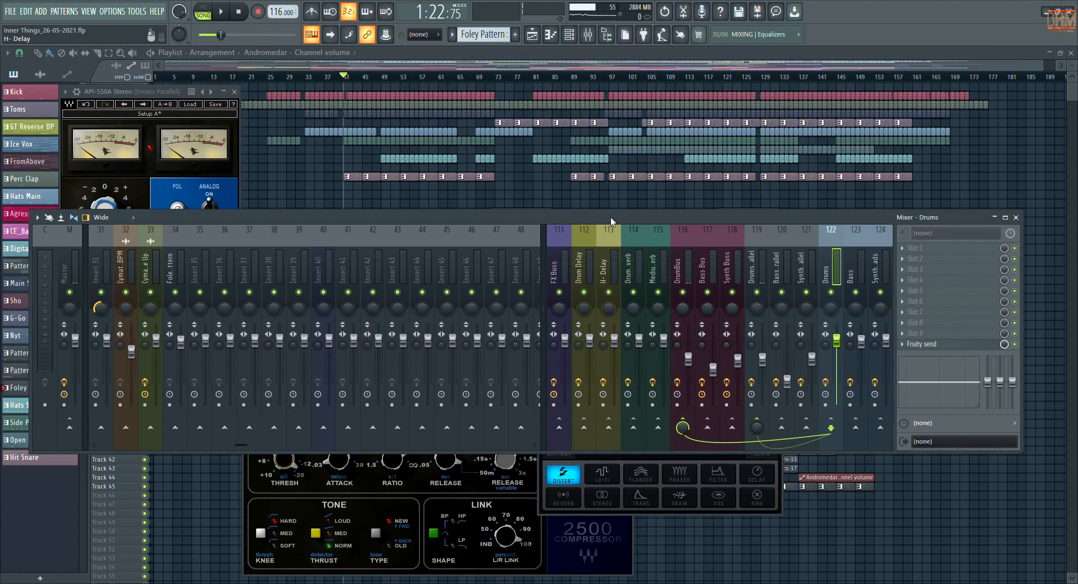
pyautogui.press('space')
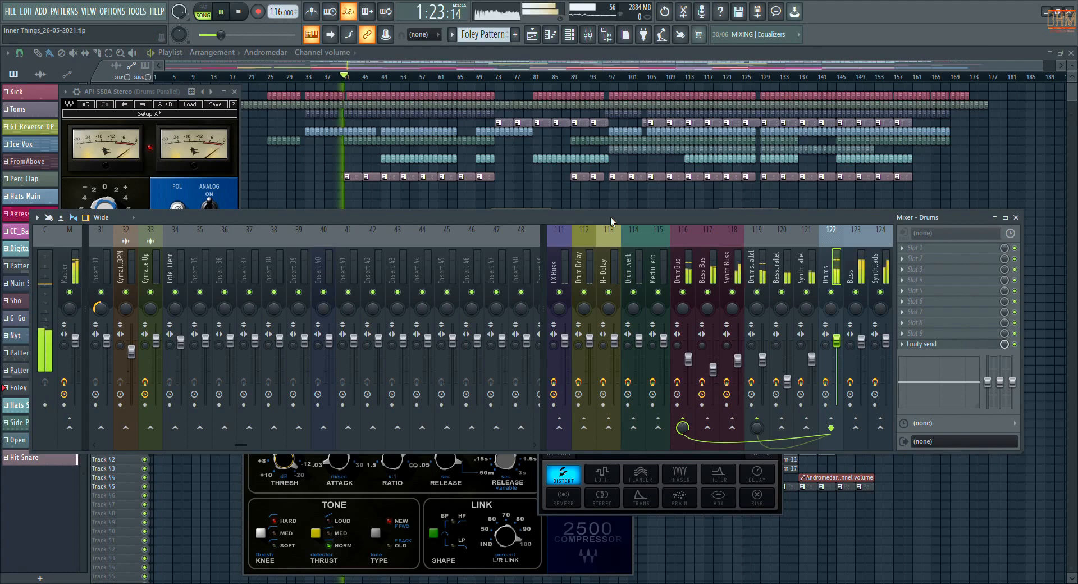